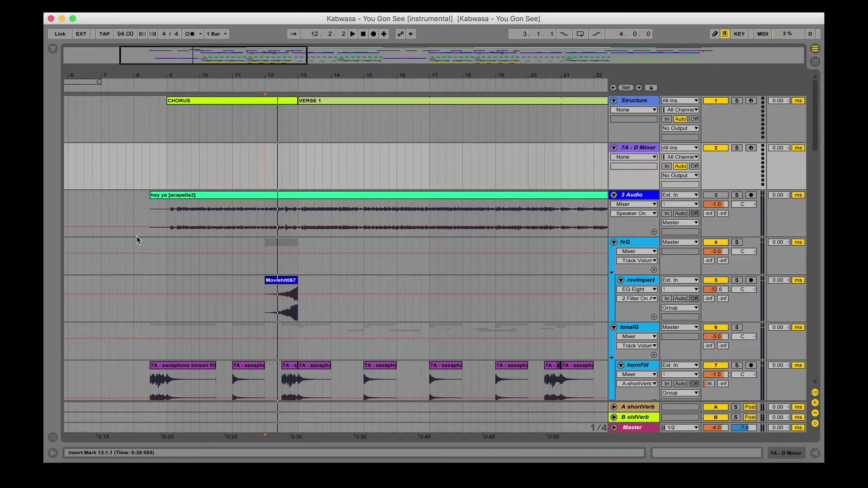
Step: Play the arrangement from bar 12.3 and look through the tracks from the effects down to the percussion
{"action": "left_click", "coordinate": [146, 180]}
{"action": "scroll", "coordinate": [146, 179], "scroll_direction": "down", "scroll_amount": 5}
{"action": "left_click", "coordinate": [279, 169]}
{"action": "key", "text": "space"}
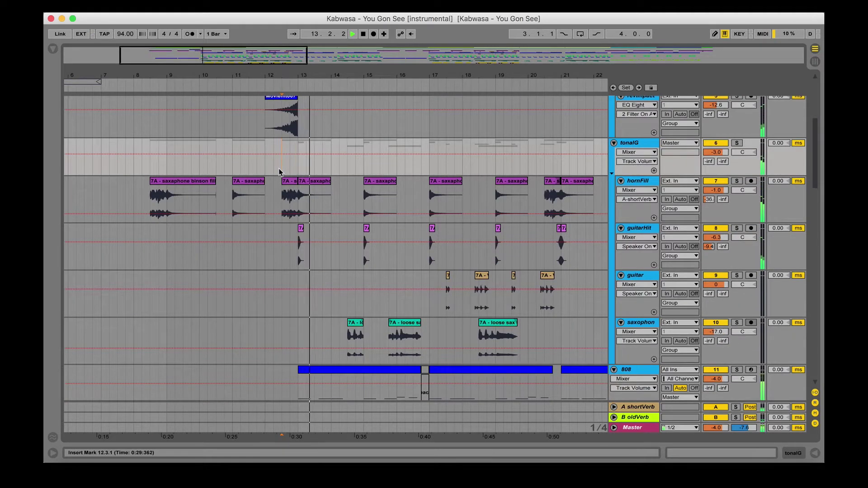
{"action": "scroll", "coordinate": [279, 172], "scroll_direction": "down", "scroll_amount": 4}
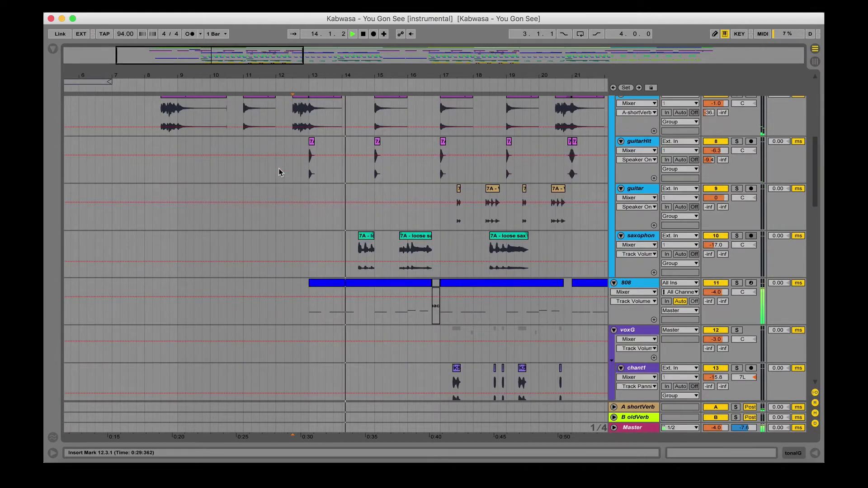
{"action": "scroll", "coordinate": [279, 172], "scroll_direction": "down", "scroll_amount": 4}
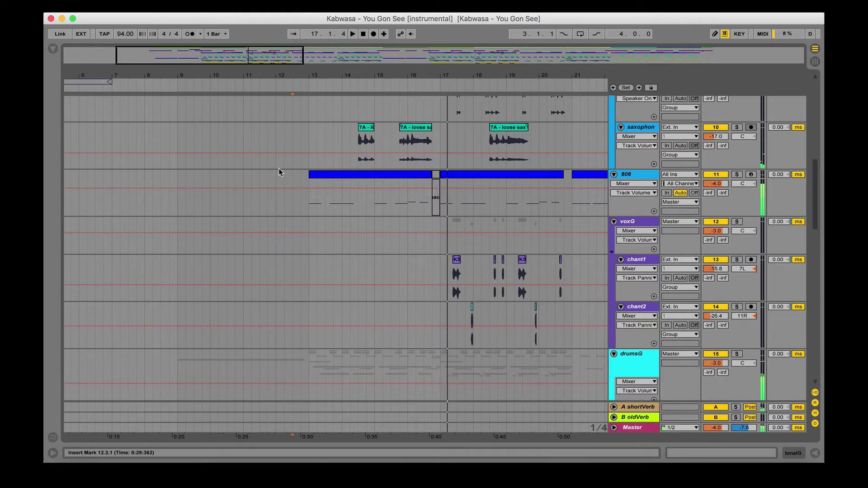
{"action": "scroll", "coordinate": [278, 171], "scroll_direction": "down", "scroll_amount": 15}
{"action": "scroll", "coordinate": [279, 171], "scroll_direction": "up", "scroll_amount": 10}
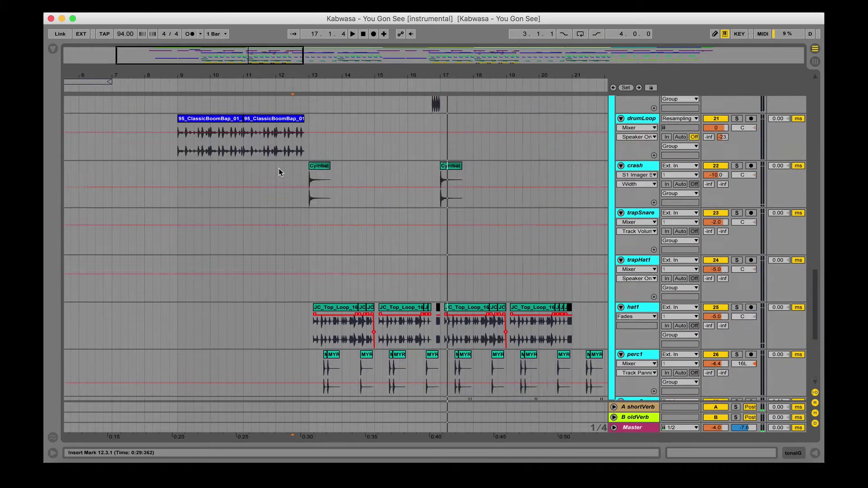
{"action": "scroll", "coordinate": [279, 171], "scroll_direction": "down", "scroll_amount": 10}
{"action": "scroll", "coordinate": [565, 319], "scroll_direction": "up", "scroll_amount": 20}
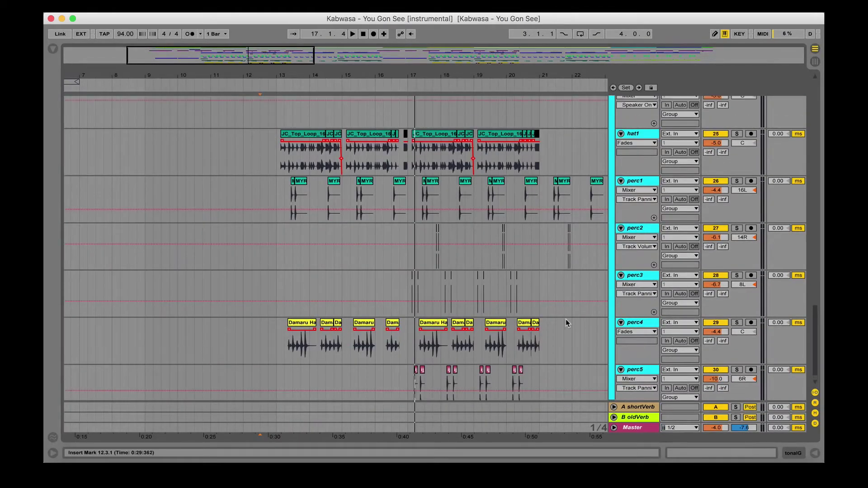
Step: Inspect the waveform of the first saxophone clip on the hornFill track and play it soloed from bar 8.3
{"action": "left_click", "coordinate": [193, 198]}
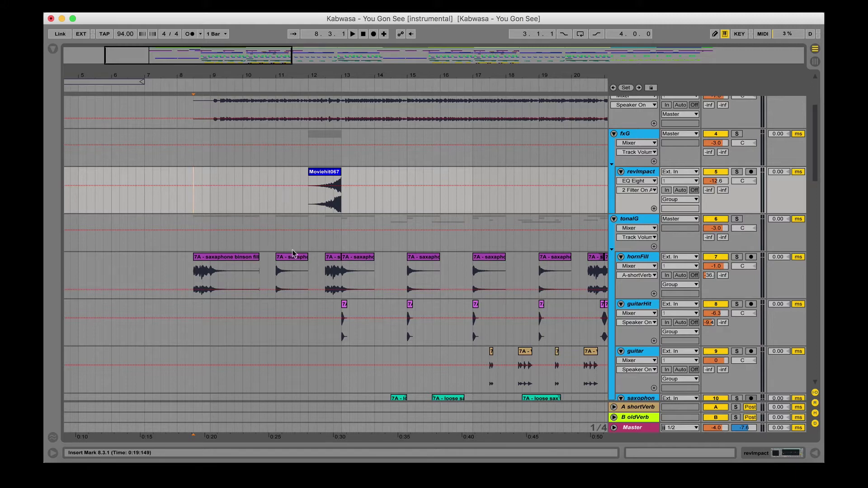
{"action": "double_click", "coordinate": [251, 255]}
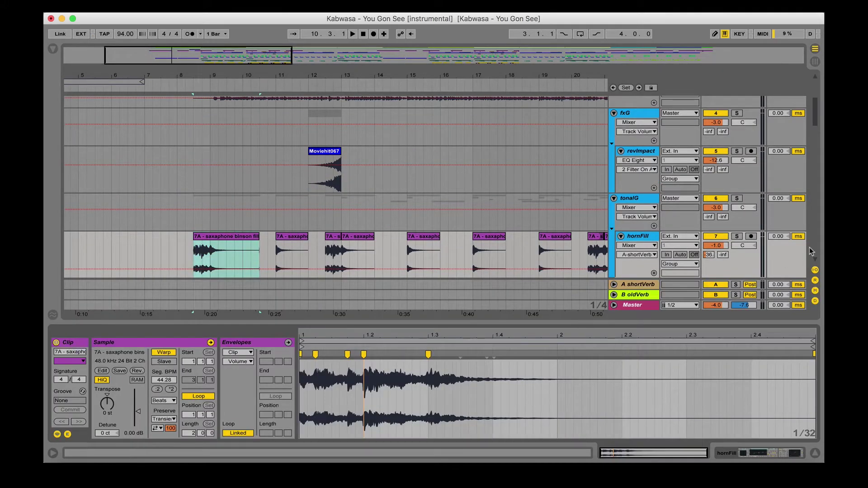
{"action": "left_click", "coordinate": [737, 237]}
{"action": "key", "text": "space"}
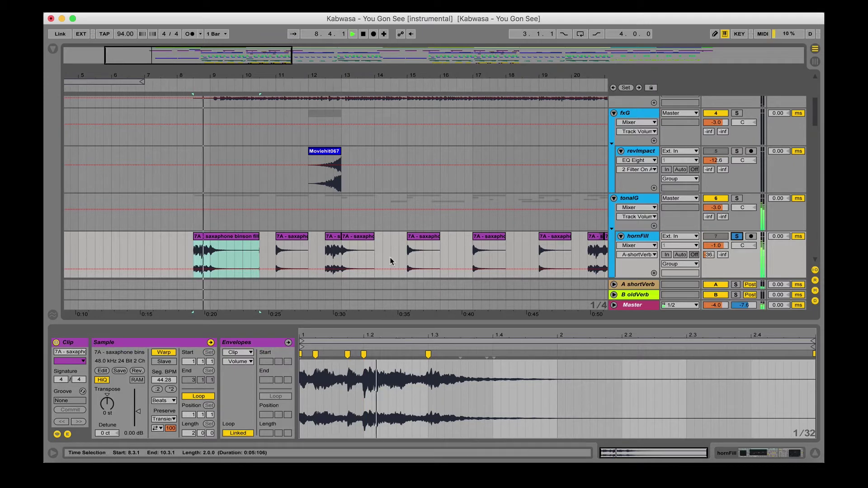
{"action": "left_click", "coordinate": [739, 237]}
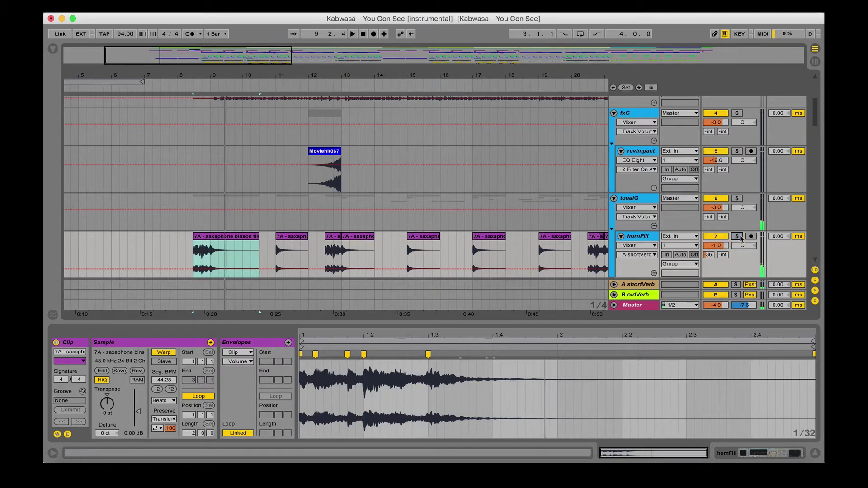
{"action": "left_click", "coordinate": [816, 450]}
{"action": "key", "text": "space"}
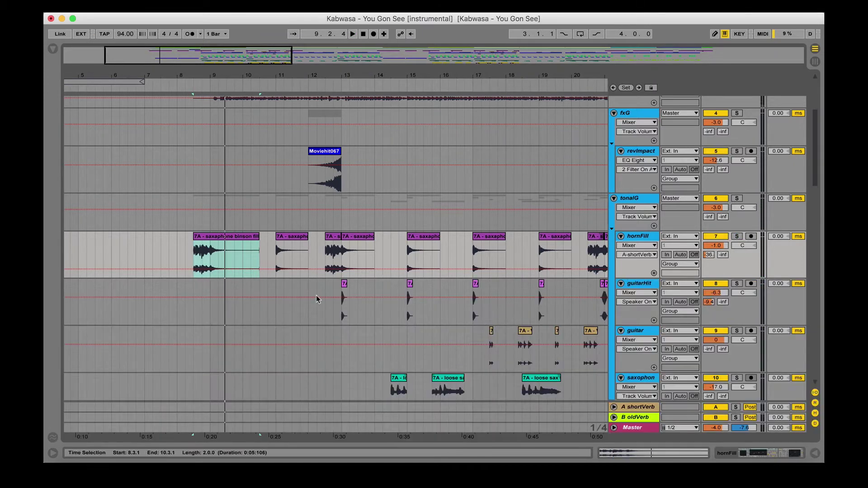
Step: Listen to the soloed hornFill track from bar 11
{"action": "left_click", "coordinate": [294, 293]}
{"action": "scroll", "coordinate": [345, 300], "scroll_direction": "down", "scroll_amount": 1}
{"action": "key", "text": "space"}
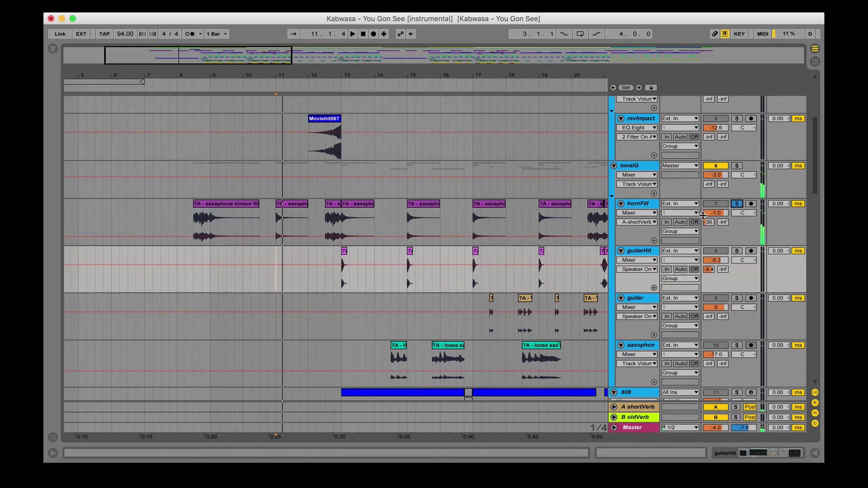
Step: Solo the whole tonalG group and play it from bar 12.3
{"action": "left_click", "coordinate": [737, 166]}
{"action": "left_click", "coordinate": [325, 260]}
{"action": "key", "text": "plus"}
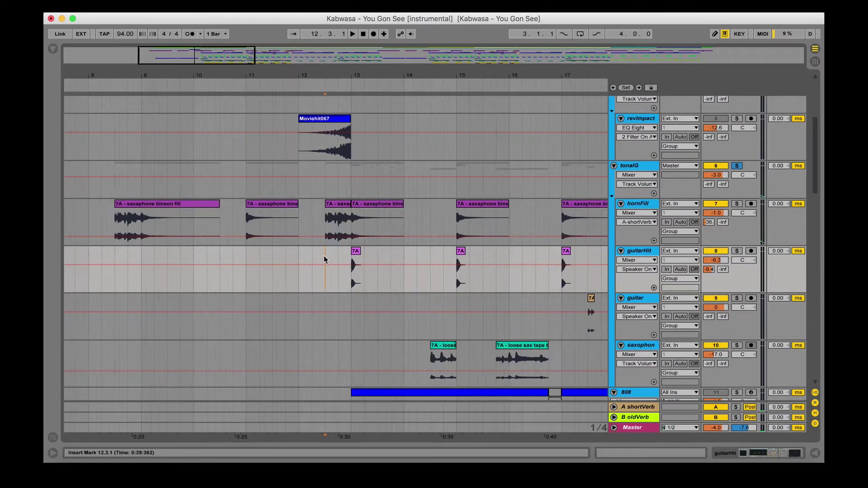
{"action": "scroll", "coordinate": [337, 288], "scroll_direction": "up", "scroll_amount": 4}
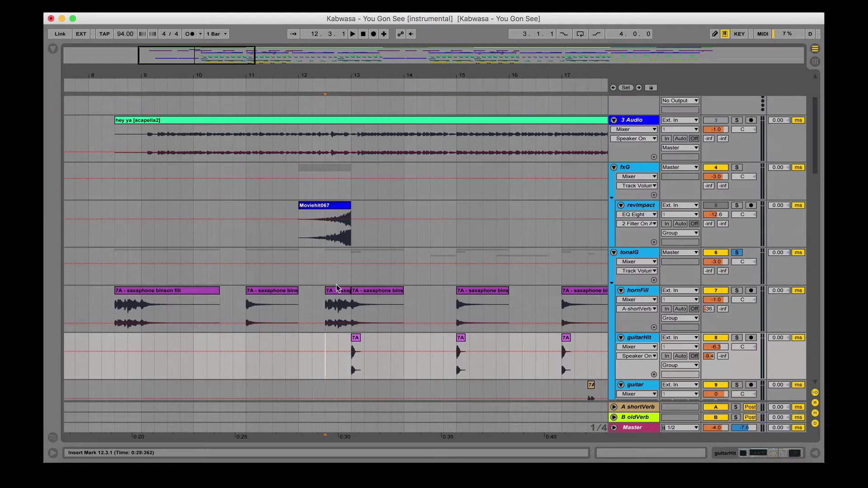
{"action": "scroll", "coordinate": [336, 288], "scroll_direction": "down", "scroll_amount": 5}
{"action": "key", "text": "space"}
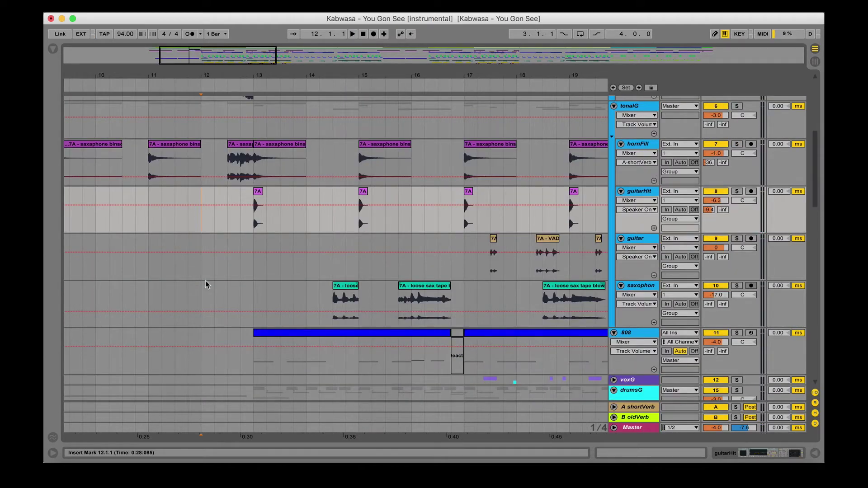
Step: Fold the tonalG group and mute it
{"action": "scroll", "coordinate": [205, 285], "scroll_direction": "up", "scroll_amount": 3}
{"action": "left_click", "coordinate": [657, 225]}
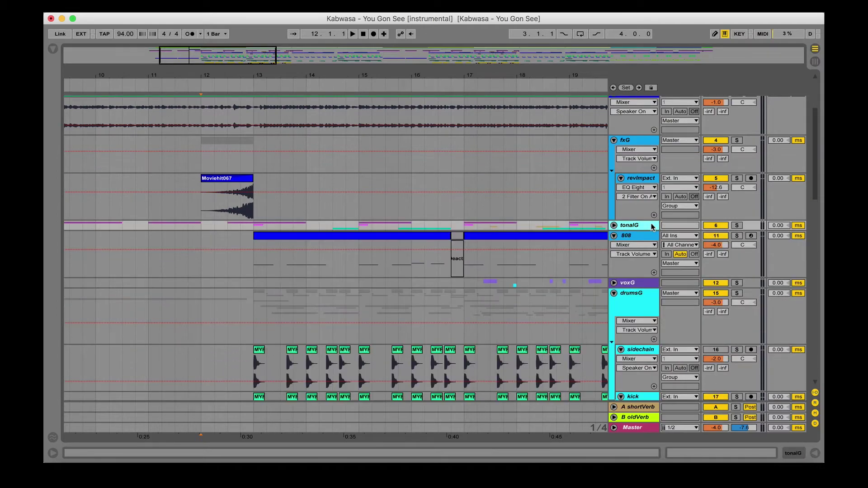
{"action": "left_click", "coordinate": [705, 226]}
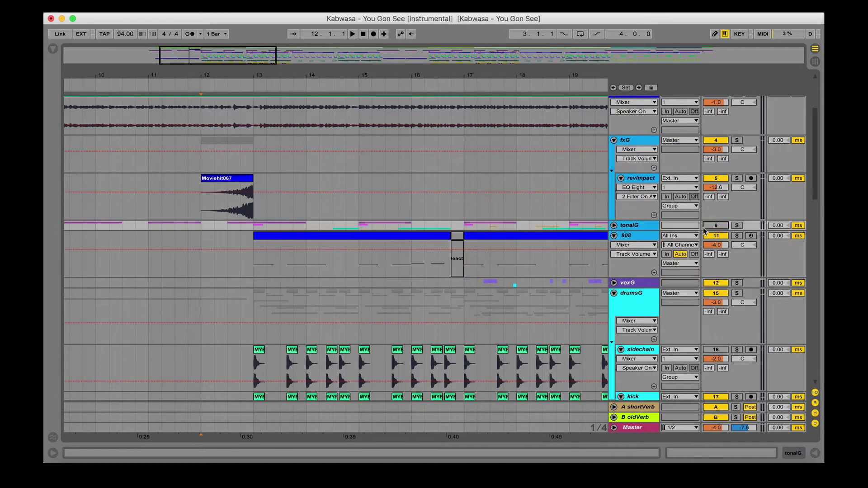
Step: Play the arrangement from bar 12.3 and look through the 808, drum and percussion tracks
{"action": "left_click", "coordinate": [276, 258]}
{"action": "scroll", "coordinate": [276, 259], "scroll_direction": "down", "scroll_amount": 5}
{"action": "scroll", "coordinate": [258, 262], "scroll_direction": "up", "scroll_amount": 3}
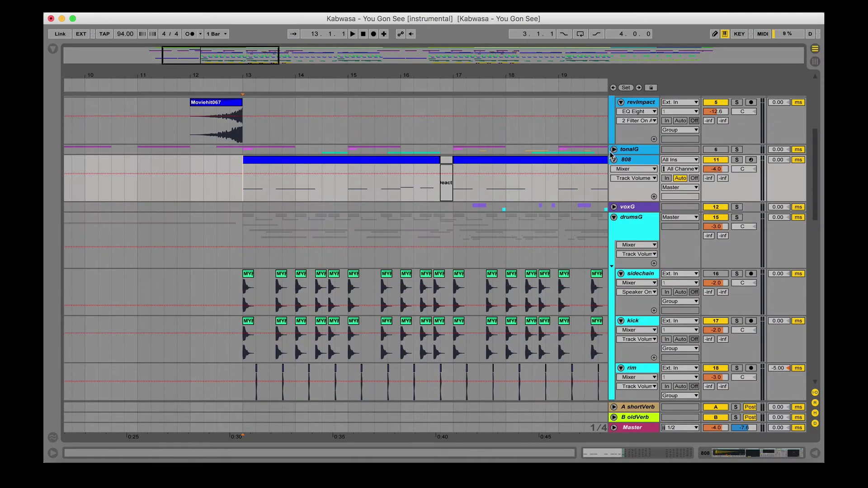
{"action": "left_click", "coordinate": [217, 193]}
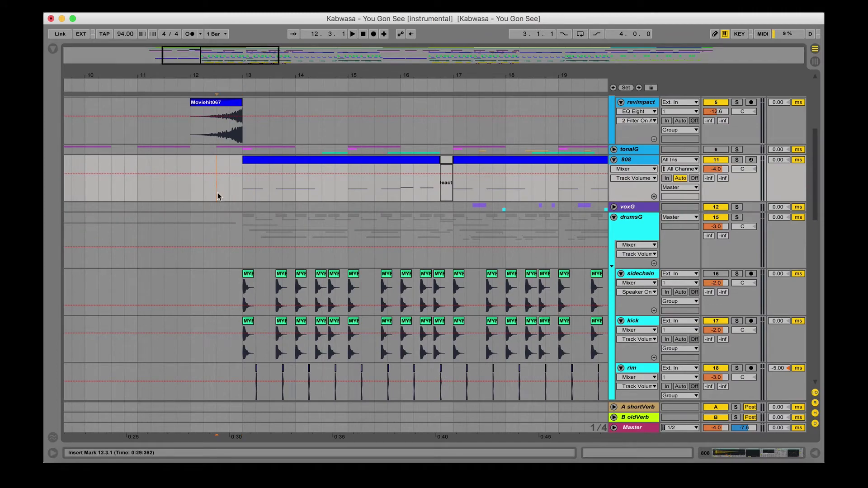
{"action": "scroll", "coordinate": [218, 195], "scroll_direction": "up", "scroll_amount": 3}
{"action": "key", "text": "space"}
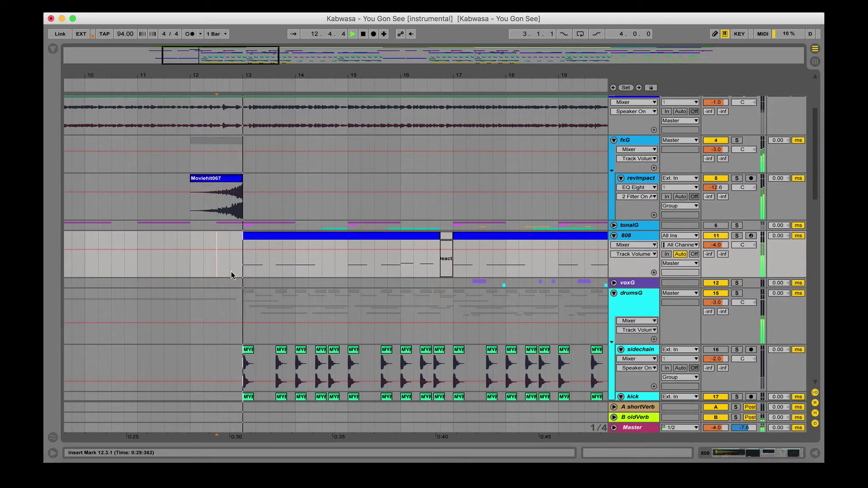
{"action": "scroll", "coordinate": [232, 275], "scroll_direction": "down", "scroll_amount": 5}
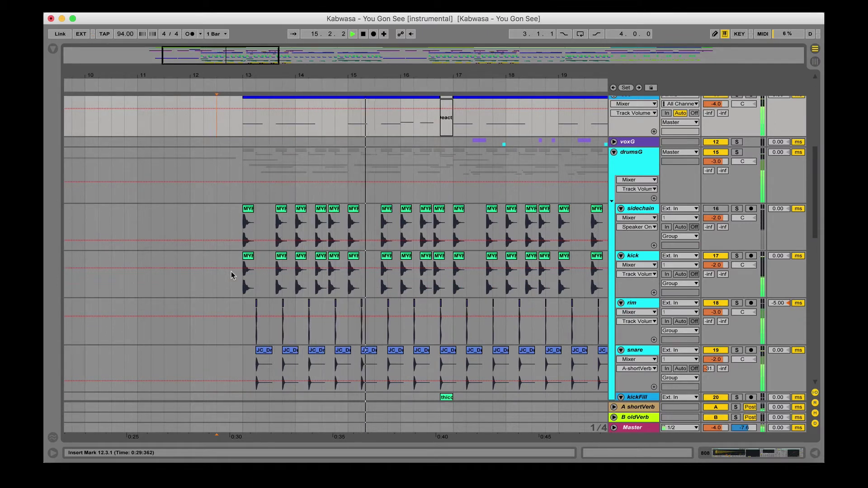
{"action": "scroll", "coordinate": [232, 275], "scroll_direction": "down", "scroll_amount": 5}
{"action": "scroll", "coordinate": [231, 275], "scroll_direction": "down", "scroll_amount": 5}
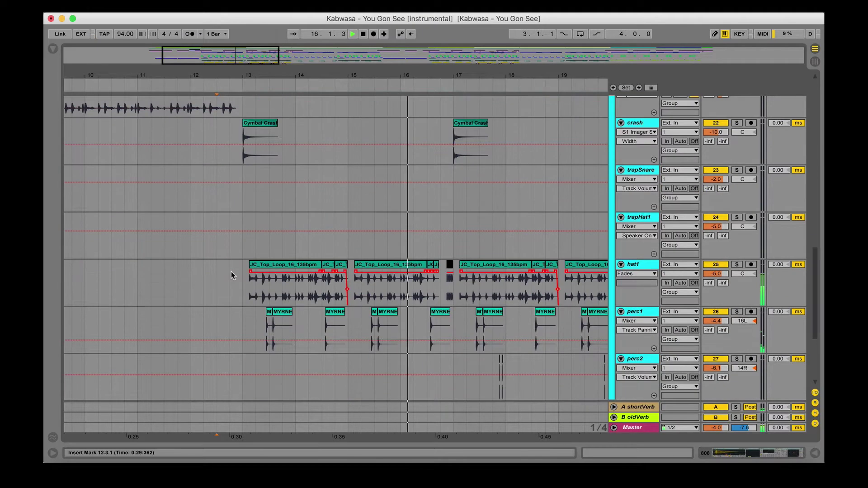
{"action": "scroll", "coordinate": [231, 275], "scroll_direction": "down", "scroll_amount": 3}
{"action": "scroll", "coordinate": [231, 275], "scroll_direction": "down", "scroll_amount": 3}
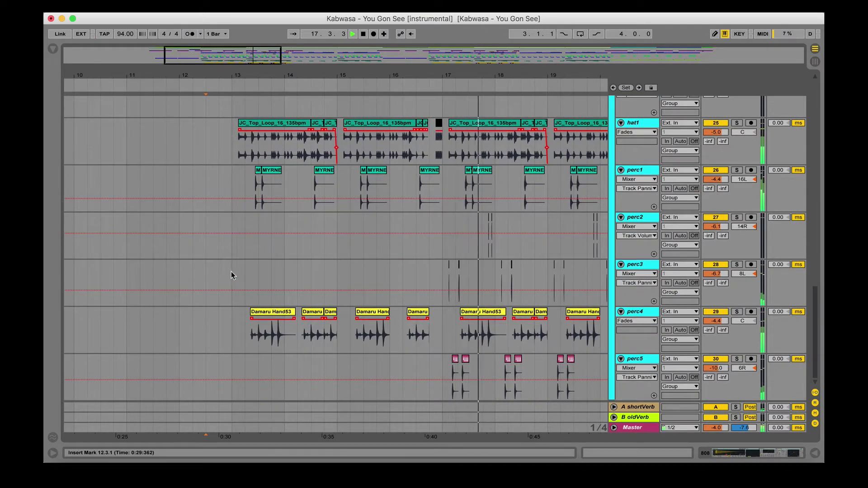
{"action": "scroll", "coordinate": [232, 271], "scroll_direction": "up", "scroll_amount": 3}
{"action": "scroll", "coordinate": [232, 272], "scroll_direction": "right", "scroll_amount": 1}
{"action": "scroll", "coordinate": [232, 271], "scroll_direction": "down", "scroll_amount": 3}
{"action": "key", "text": "space"}
Step: Mute the kick, rim and snare tracks and play the hats and percussion from bar 13
{"action": "left_click", "coordinate": [216, 250]}
{"action": "key", "text": "plus"}
{"action": "key", "text": "plus"}
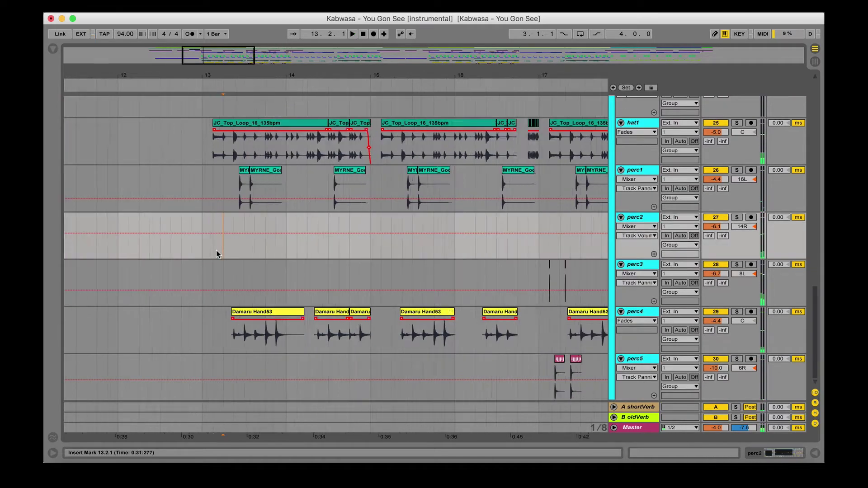
{"action": "scroll", "coordinate": [216, 250], "scroll_direction": "up", "scroll_amount": 10}
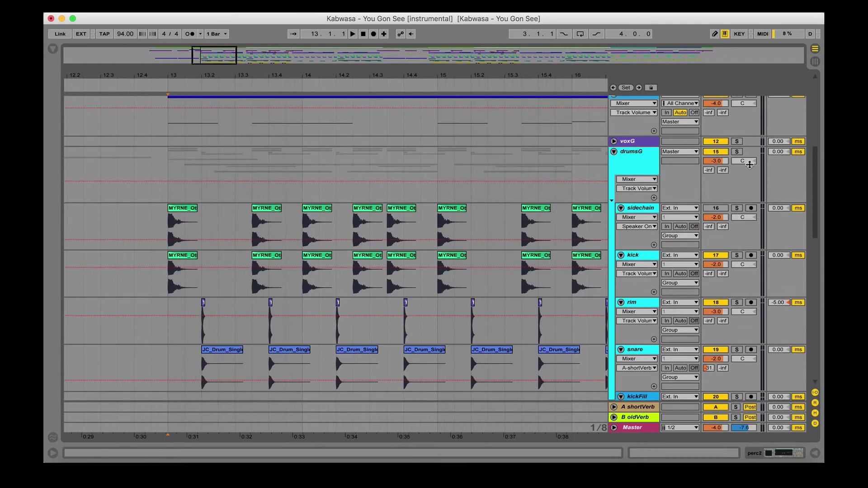
{"action": "scroll", "coordinate": [737, 154], "scroll_direction": "down", "scroll_amount": 3}
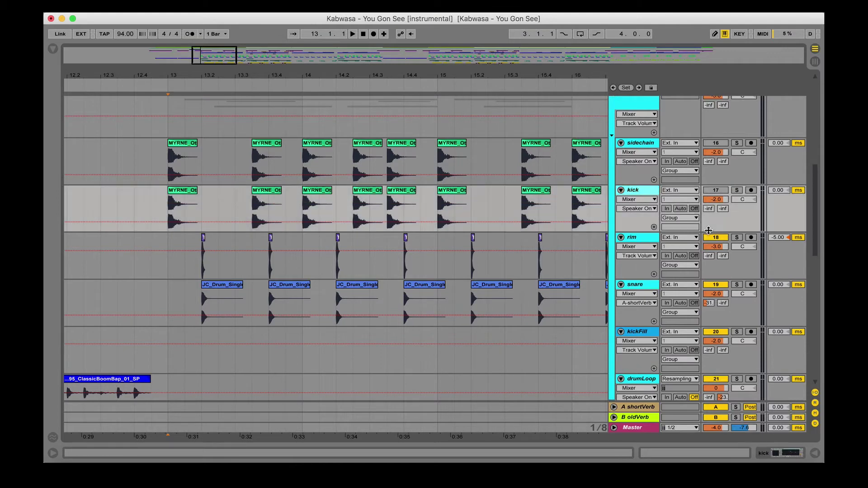
{"action": "left_click", "coordinate": [712, 203]}
{"action": "key", "text": "space"}
{"action": "scroll", "coordinate": [500, 257], "scroll_direction": "down", "scroll_amount": 7}
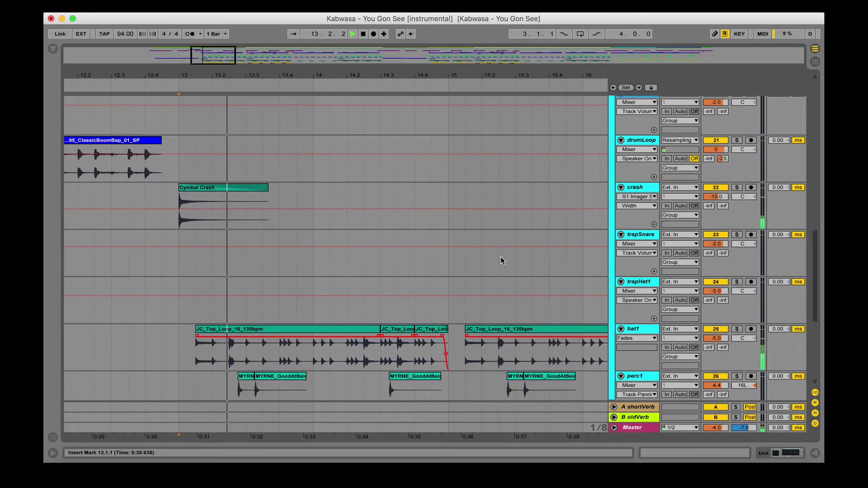
{"action": "scroll", "coordinate": [500, 257], "scroll_direction": "down", "scroll_amount": 2}
{"action": "scroll", "coordinate": [501, 257], "scroll_direction": "up", "scroll_amount": 2}
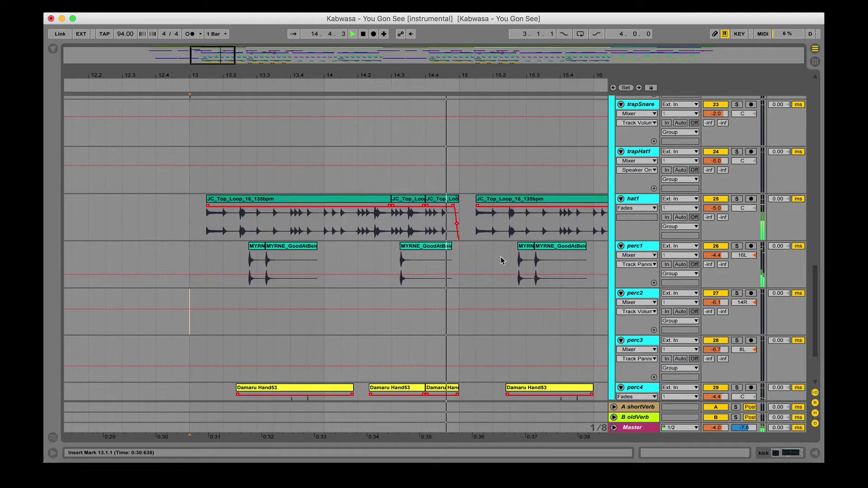
{"action": "key", "text": "space"}
Step: Examine the hat1 loop clips around bar 15 and play the hats and percussion from bar 16
{"action": "scroll", "coordinate": [501, 256], "scroll_direction": "down", "scroll_amount": 2}
{"action": "scroll", "coordinate": [500, 257], "scroll_direction": "right", "scroll_amount": 2}
{"action": "left_click", "coordinate": [470, 178]}
{"action": "left_click", "coordinate": [433, 185]}
{"action": "scroll", "coordinate": [439, 192], "scroll_direction": "right", "scroll_amount": 2}
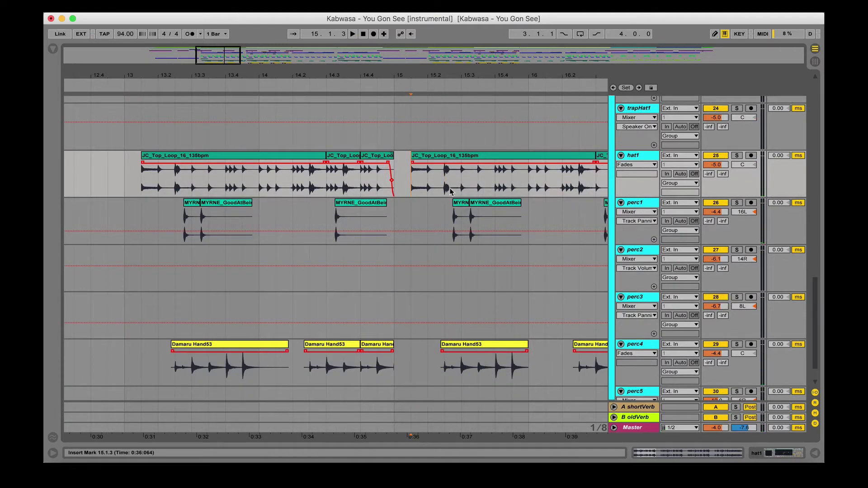
{"action": "scroll", "coordinate": [441, 167], "scroll_direction": "right", "scroll_amount": 8}
{"action": "left_click", "coordinate": [379, 187]}
{"action": "key", "text": "minus"}
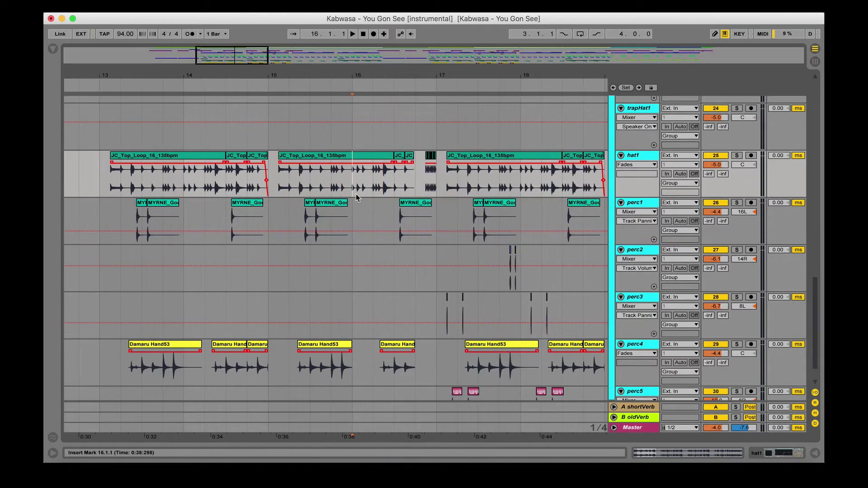
{"action": "key", "text": "minus"}
{"action": "key", "text": "space"}
{"action": "scroll", "coordinate": [356, 194], "scroll_direction": "down", "scroll_amount": 1}
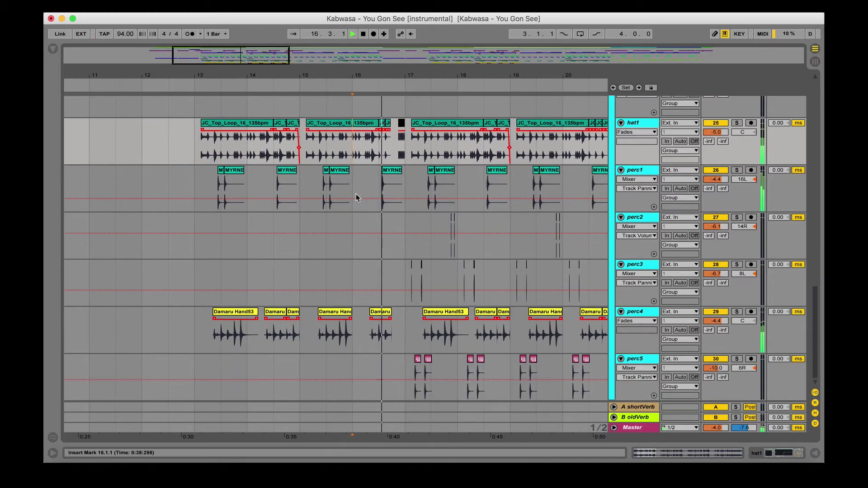
{"action": "key", "text": "space"}
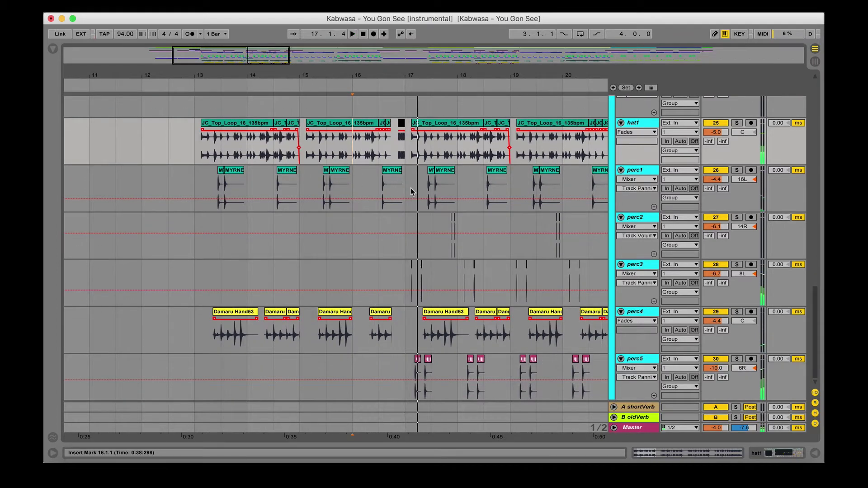
{"action": "left_click", "coordinate": [410, 190]}
{"action": "scroll", "coordinate": [410, 188], "scroll_direction": "up", "scroll_amount": 2}
{"action": "scroll", "coordinate": [410, 254], "scroll_direction": "down", "scroll_amount": 2}
{"action": "left_click", "coordinate": [194, 185]}
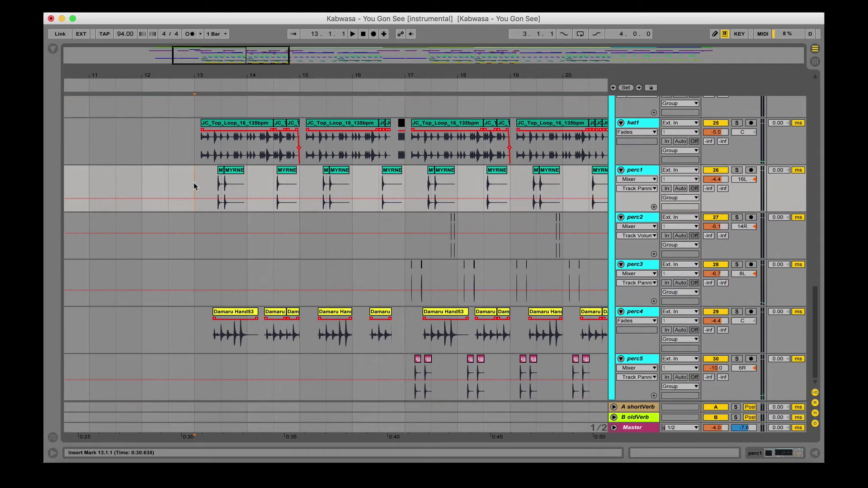
{"action": "left_click", "coordinate": [221, 264]}
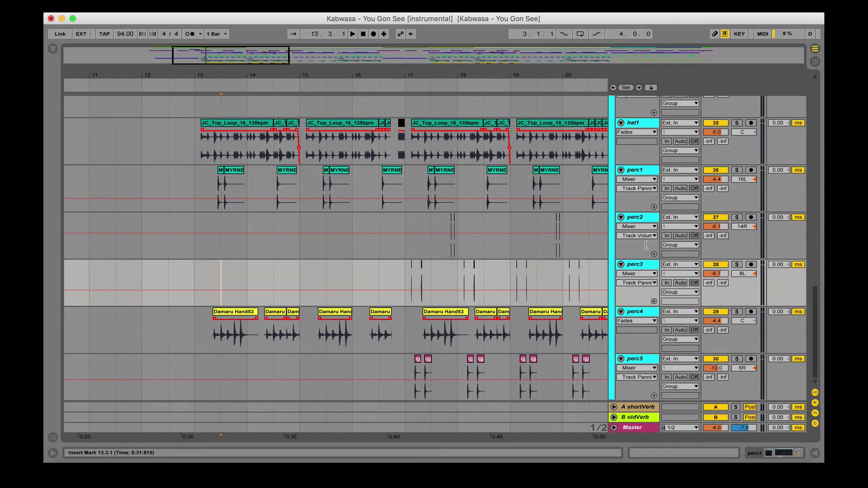
Step: Unmute the kick, rim and snare tracks and place the insert marker at bar 16.3
{"action": "scroll", "coordinate": [755, 170], "scroll_direction": "up", "scroll_amount": 10}
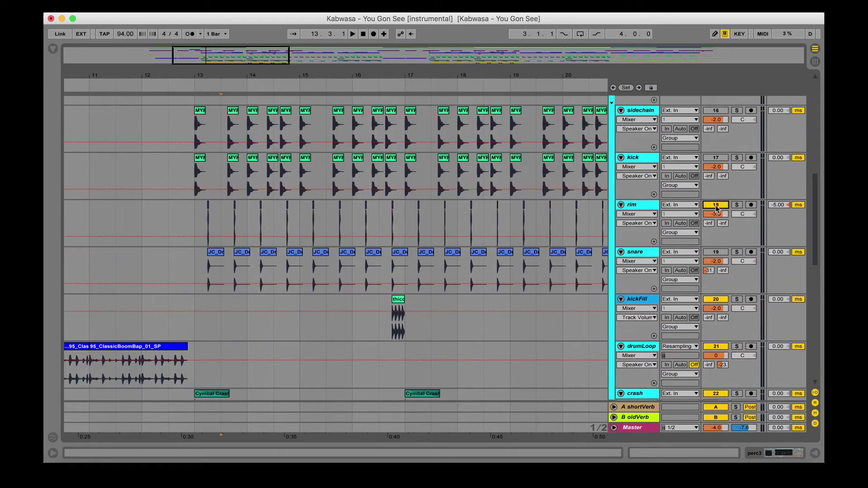
{"action": "scroll", "coordinate": [368, 289], "scroll_direction": "up", "scroll_amount": 1}
{"action": "left_click", "coordinate": [368, 298]}
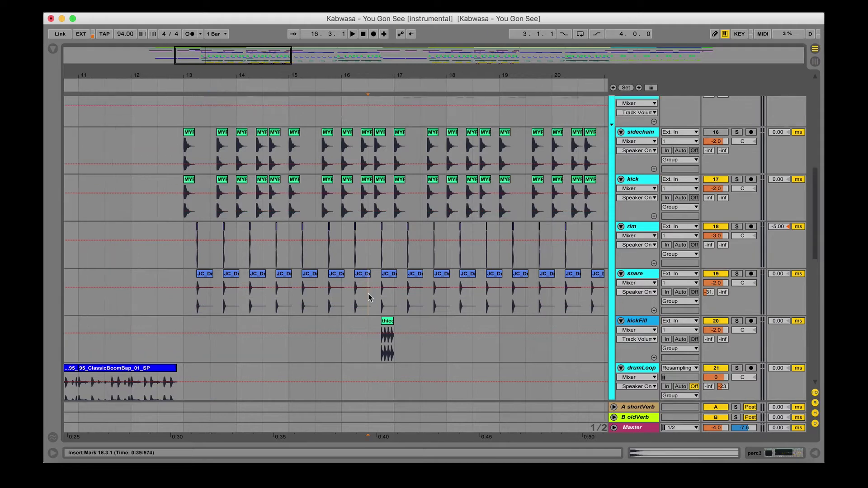
Step: Solo the kickFill track and play the kick fill from position 16.3.3
{"action": "left_click", "coordinate": [372, 297]}
{"action": "key", "text": "plus"}
{"action": "key", "text": "plus"}
{"action": "left_click", "coordinate": [387, 347]}
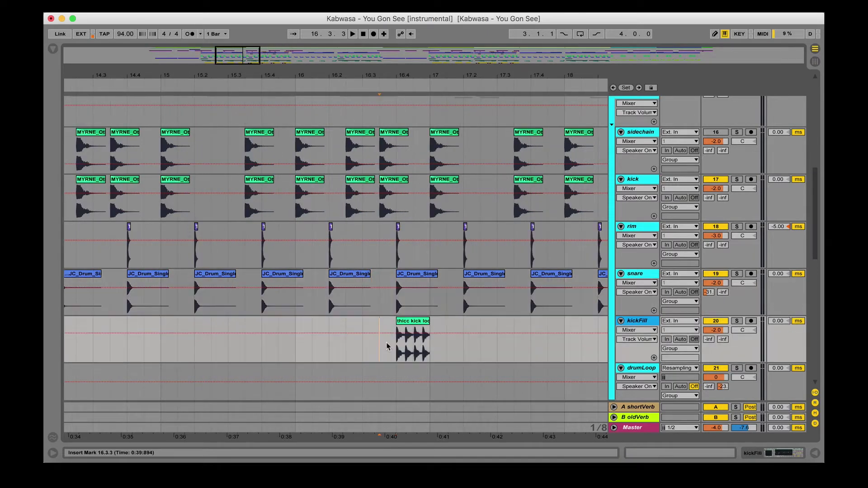
{"action": "key", "text": "space"}
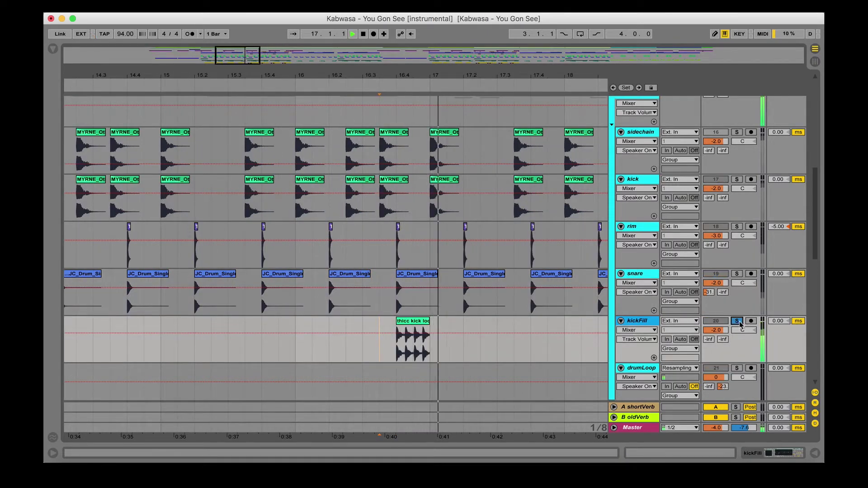
Step: Open the thicc kick loop clip at bar 16.4 to view its sample and envelope settings, and close the detail view
{"action": "double_click", "coordinate": [430, 320]}
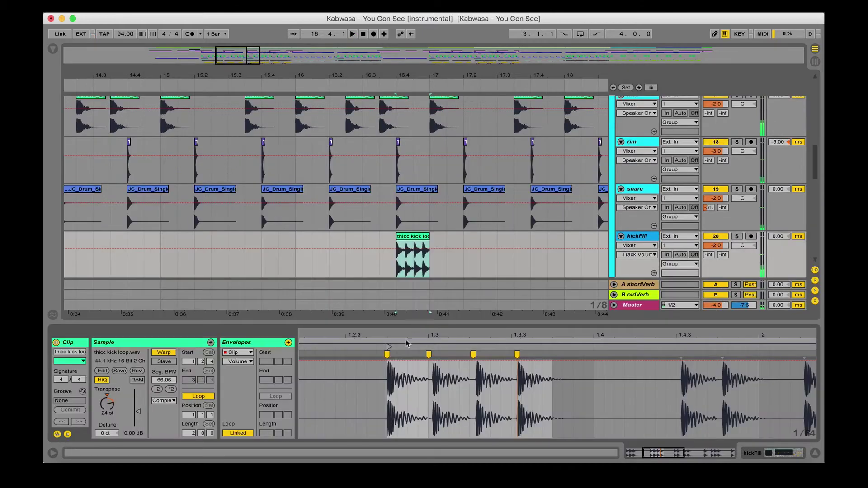
{"action": "left_click", "coordinate": [246, 362]}
{"action": "left_click", "coordinate": [240, 382]}
{"action": "left_click", "coordinate": [815, 453]}
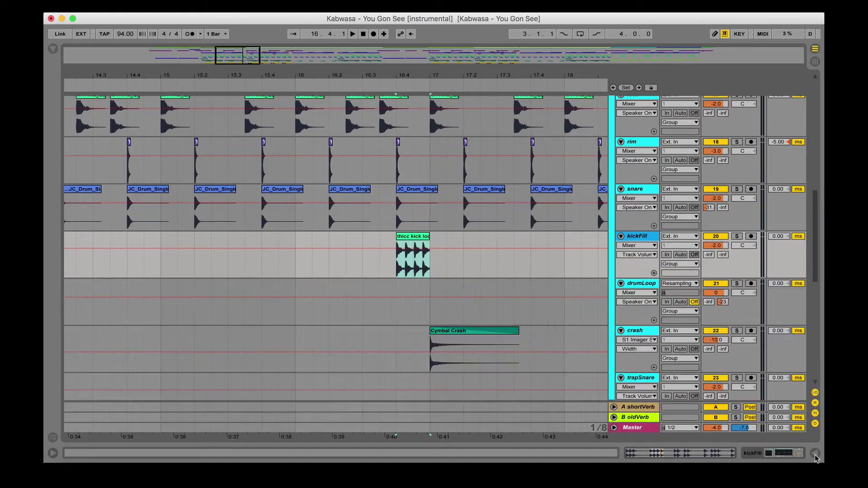
Step: Find the kickFill clip just before bar 25, play it with its track soloed, and turn the solo off
{"action": "scroll", "coordinate": [520, 296], "scroll_direction": "right", "scroll_amount": 4}
{"action": "left_click", "coordinate": [512, 293]}
{"action": "key", "text": "minus"}
{"action": "key", "text": "minus"}
{"action": "key", "text": "minus"}
{"action": "scroll", "coordinate": [511, 290], "scroll_direction": "right", "scroll_amount": 4}
{"action": "scroll", "coordinate": [511, 292], "scroll_direction": "right", "scroll_amount": 3}
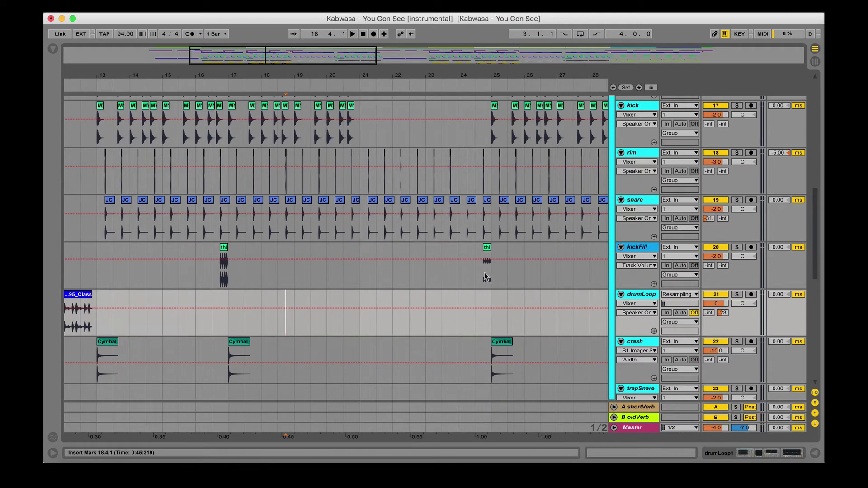
{"action": "left_click", "coordinate": [484, 272]}
{"action": "left_click", "coordinate": [737, 248]}
{"action": "key", "text": "space"}
{"action": "left_click", "coordinate": [737, 247]}
{"action": "key", "text": "space"}
Step: Place the insert marker at bar 17 and look through the hat and percussion tracks
{"action": "scroll", "coordinate": [521, 288], "scroll_direction": "right", "scroll_amount": 14}
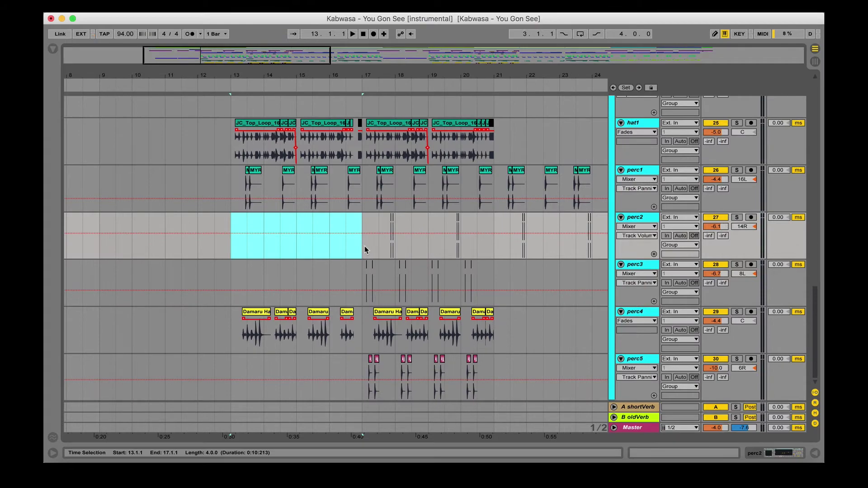
{"action": "left_click", "coordinate": [365, 246]}
{"action": "scroll", "coordinate": [365, 248], "scroll_direction": "up", "scroll_amount": 8}
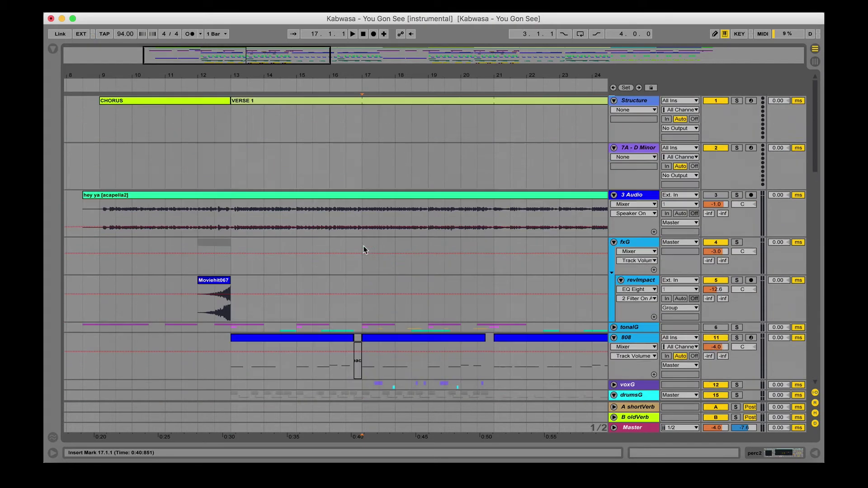
{"action": "scroll", "coordinate": [365, 249], "scroll_direction": "down", "scroll_amount": 10}
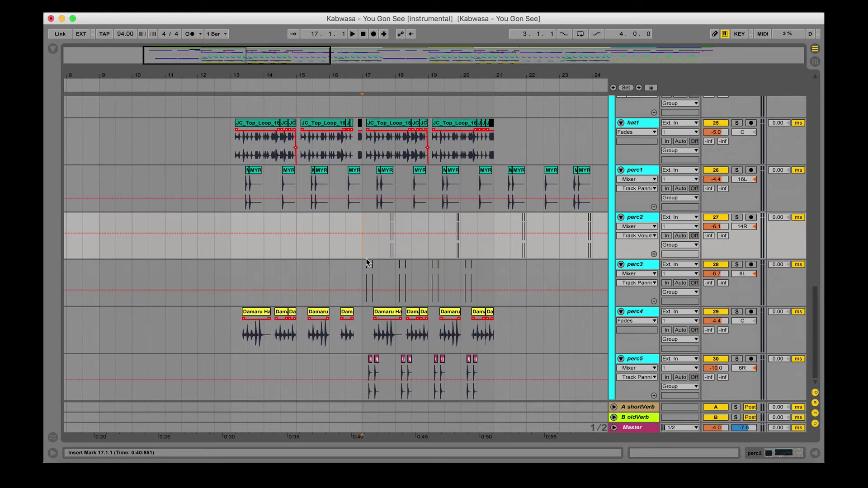
{"action": "scroll", "coordinate": [367, 263], "scroll_direction": "up", "scroll_amount": 3}
{"action": "scroll", "coordinate": [367, 263], "scroll_direction": "right", "scroll_amount": 1}
{"action": "scroll", "coordinate": [367, 262], "scroll_direction": "down", "scroll_amount": 3}
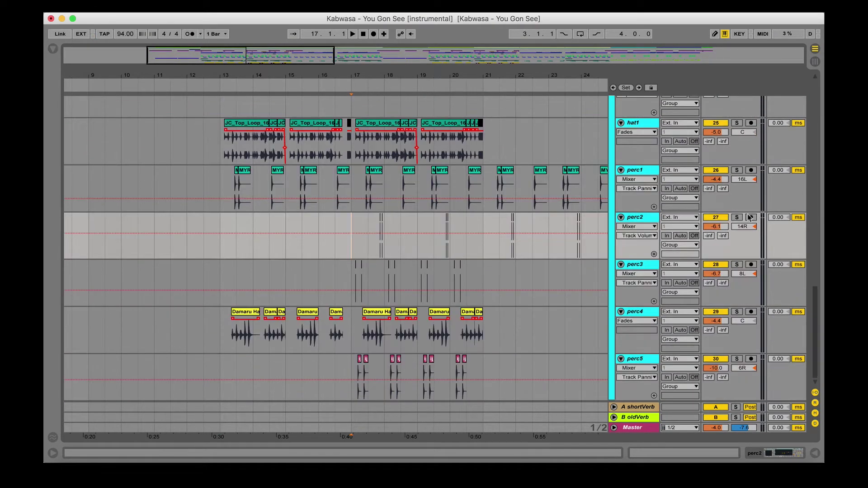
Step: Solo the voxG group with the percussion, unfold its chant tracks and play from bar 17
{"action": "scroll", "coordinate": [736, 264], "scroll_direction": "up", "scroll_amount": 9}
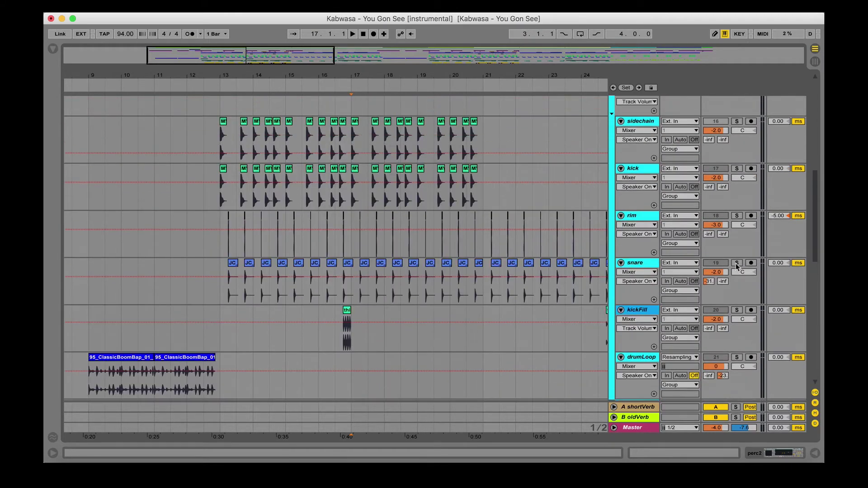
{"action": "scroll", "coordinate": [737, 267], "scroll_direction": "up", "scroll_amount": 4}
{"action": "left_click", "coordinate": [636, 250]}
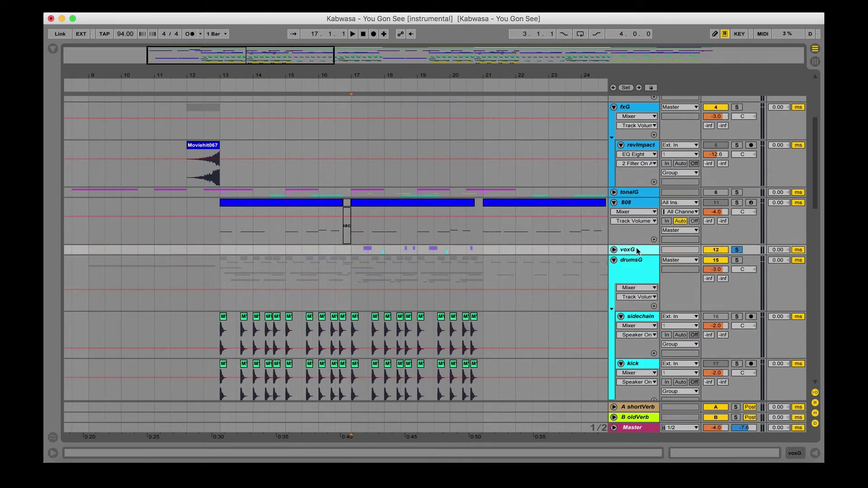
{"action": "left_click", "coordinate": [614, 250]}
{"action": "scroll", "coordinate": [602, 251], "scroll_direction": "down", "scroll_amount": 4}
{"action": "scroll", "coordinate": [603, 251], "scroll_direction": "left", "scroll_amount": 1}
{"action": "key", "text": "space"}
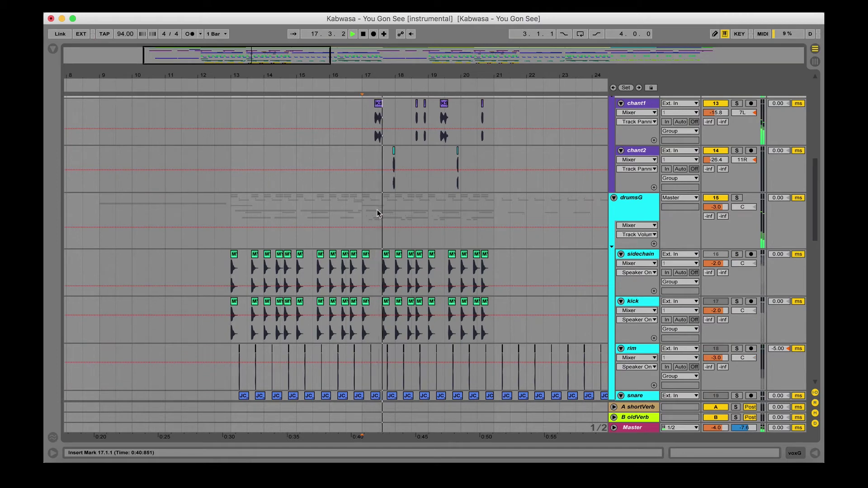
Step: Clear the solos on the vocal and drum tracks and stop playback
{"action": "scroll", "coordinate": [378, 212], "scroll_direction": "up", "scroll_amount": 1}
{"action": "scroll", "coordinate": [378, 213], "scroll_direction": "up", "scroll_amount": 2}
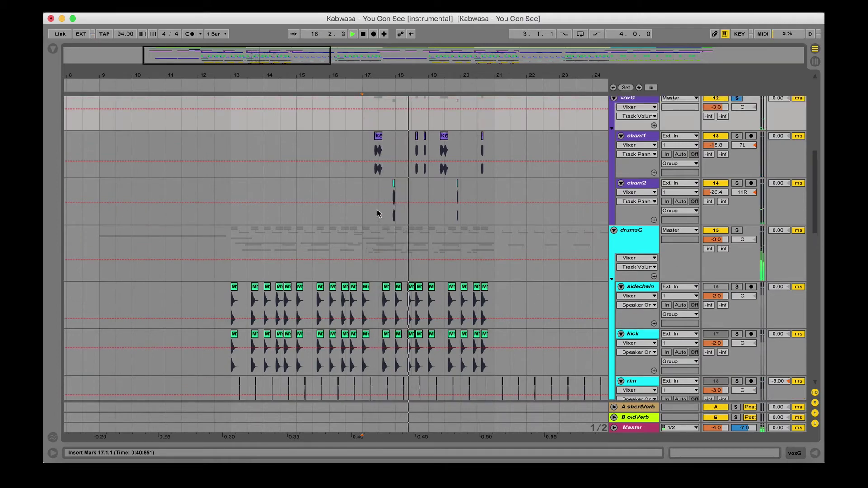
{"action": "left_click", "coordinate": [735, 230]}
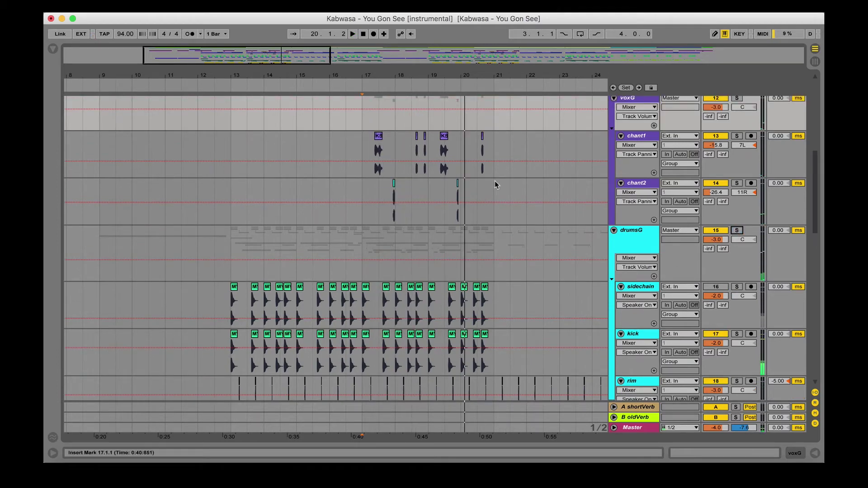
{"action": "key", "text": "space"}
Step: Place the insert marker at bar 16 and play the full mix with the chants and drums
{"action": "left_click", "coordinate": [362, 193]}
{"action": "scroll", "coordinate": [682, 202], "scroll_direction": "up", "scroll_amount": 8}
{"action": "left_click", "coordinate": [336, 228]}
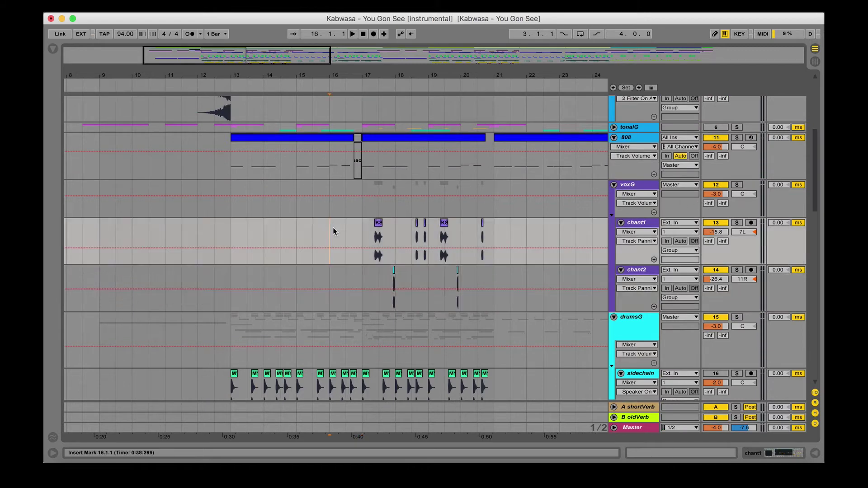
{"action": "scroll", "coordinate": [333, 231], "scroll_direction": "down", "scroll_amount": 2}
{"action": "scroll", "coordinate": [334, 230], "scroll_direction": "up", "scroll_amount": 14}
{"action": "scroll", "coordinate": [334, 230], "scroll_direction": "right", "scroll_amount": 2}
{"action": "scroll", "coordinate": [354, 245], "scroll_direction": "down", "scroll_amount": 13}
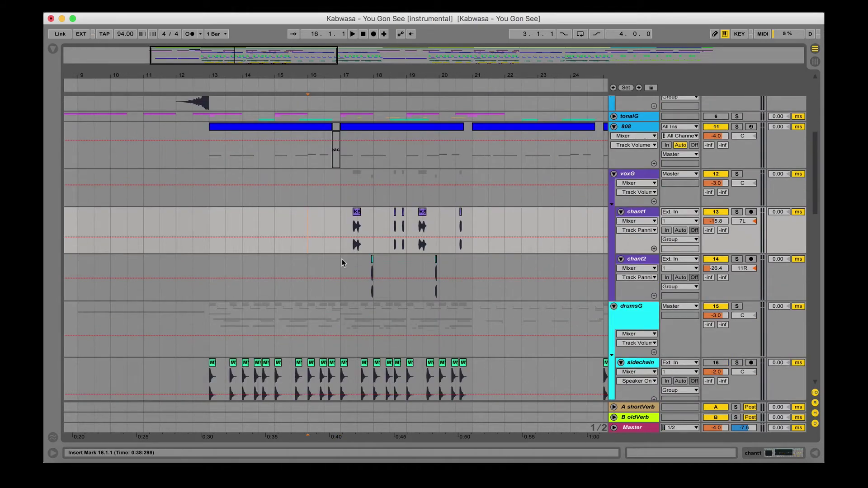
{"action": "key", "text": "space"}
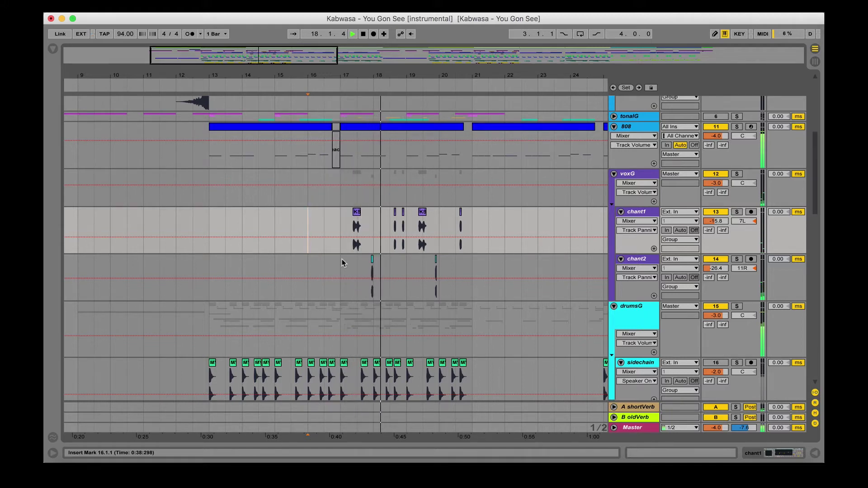
Step: Stop playback with the insert marker at bar 17 and look through the tracks from the percussion to the song structure
{"action": "left_click", "coordinate": [342, 262]}
{"action": "scroll", "coordinate": [342, 262], "scroll_direction": "down", "scroll_amount": 10}
{"action": "key", "text": "space"}
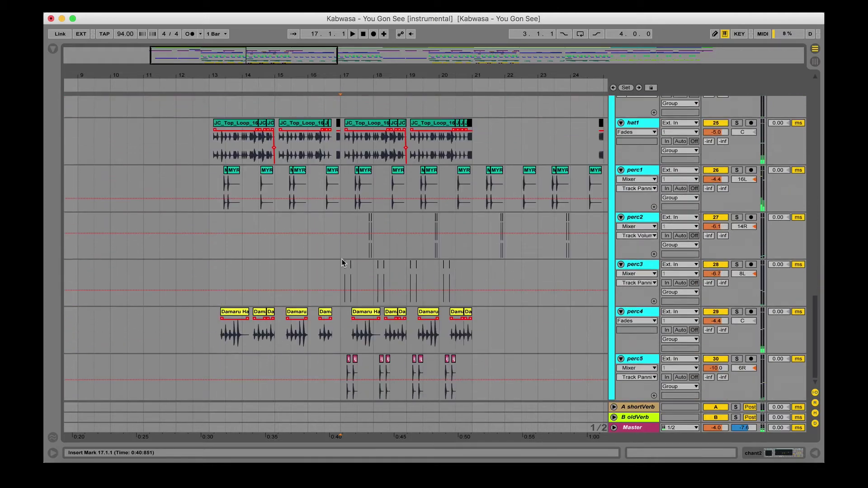
{"action": "scroll", "coordinate": [342, 262], "scroll_direction": "up", "scroll_amount": 15}
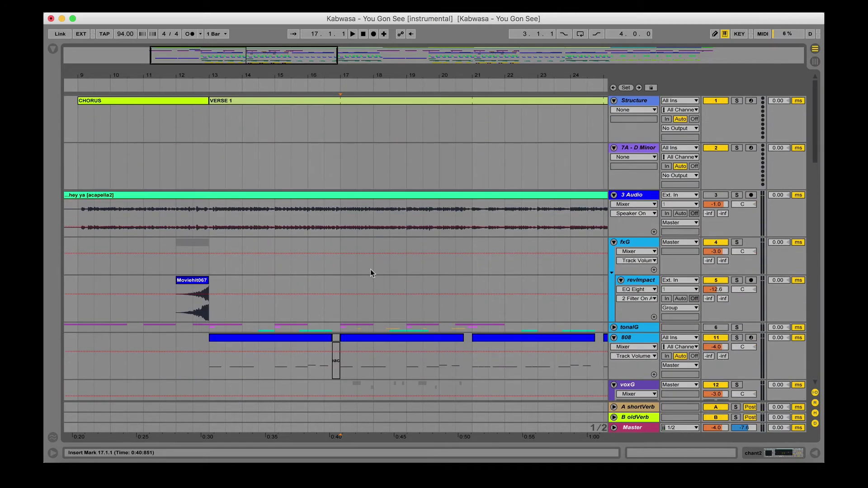
{"action": "scroll", "coordinate": [537, 292], "scroll_direction": "down", "scroll_amount": 5}
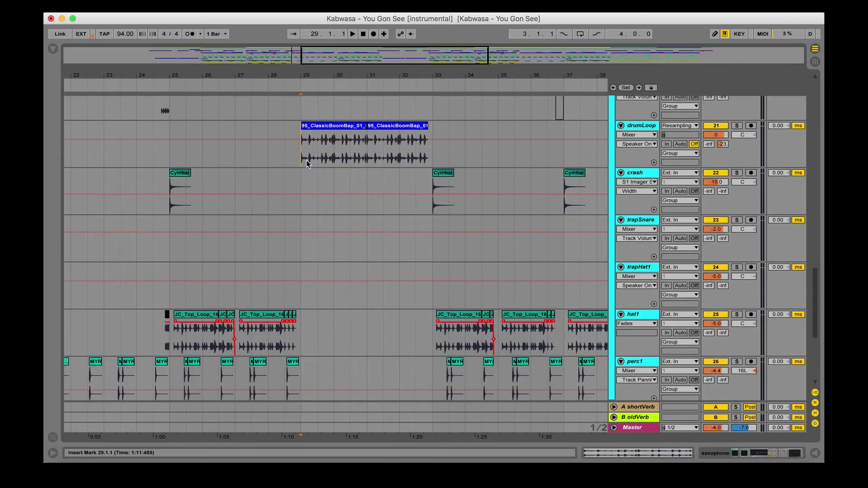
Step: Show the drumLoop track's effect devices and solo the track with the insert marker at bar 29
{"action": "left_click", "coordinate": [306, 160]}
{"action": "double_click", "coordinate": [652, 127]}
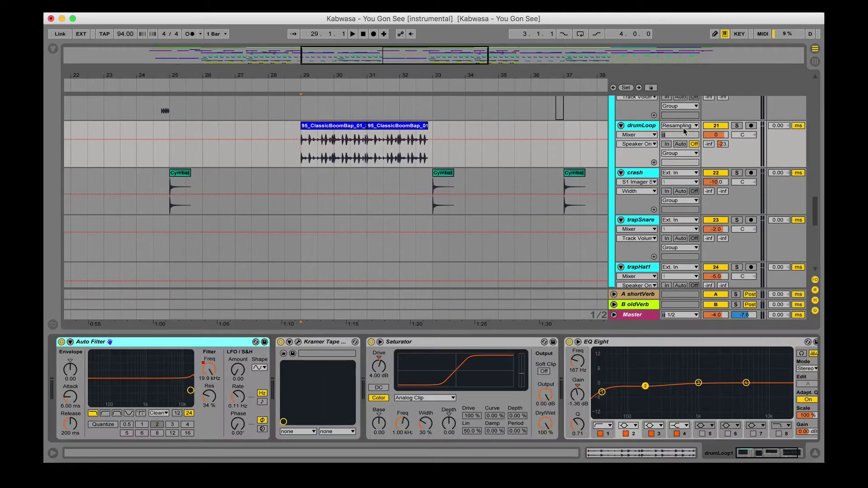
{"action": "left_click", "coordinate": [736, 125]}
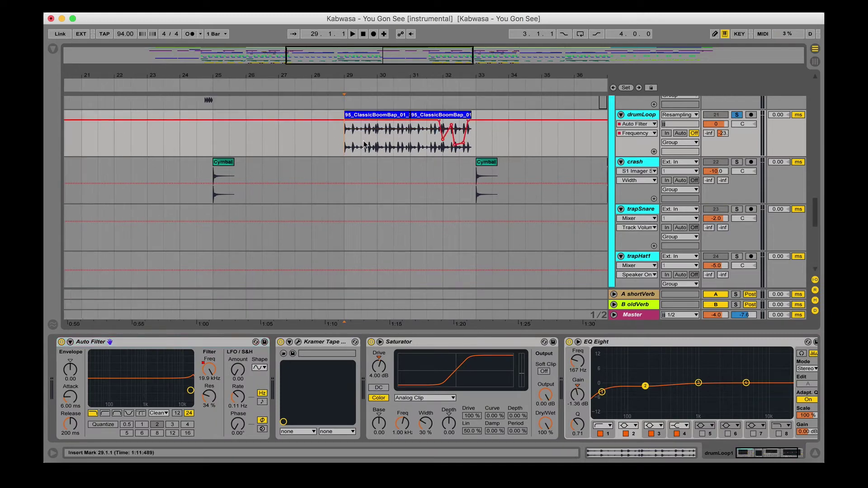
Step: Play the soloed drum loop with its filter automation from bar 11, turn the solo off and hide the devices
{"action": "scroll", "coordinate": [349, 151], "scroll_direction": "left", "scroll_amount": 12}
{"action": "left_click", "coordinate": [315, 155]}
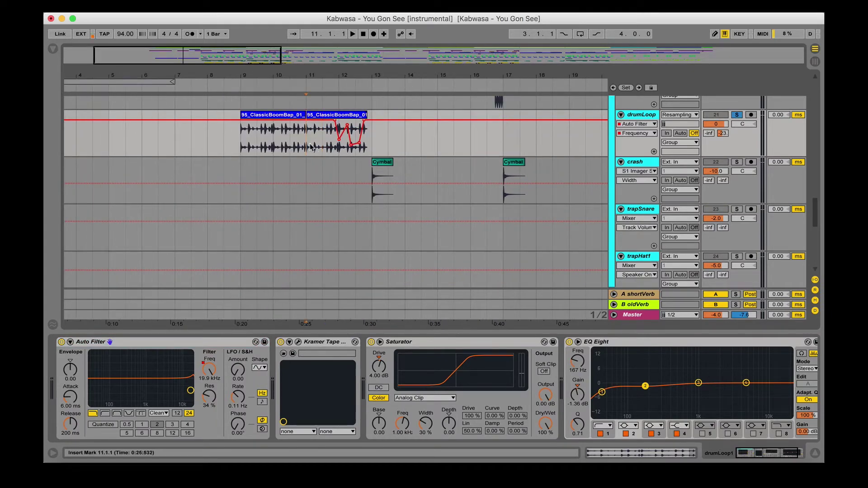
{"action": "key", "text": "space"}
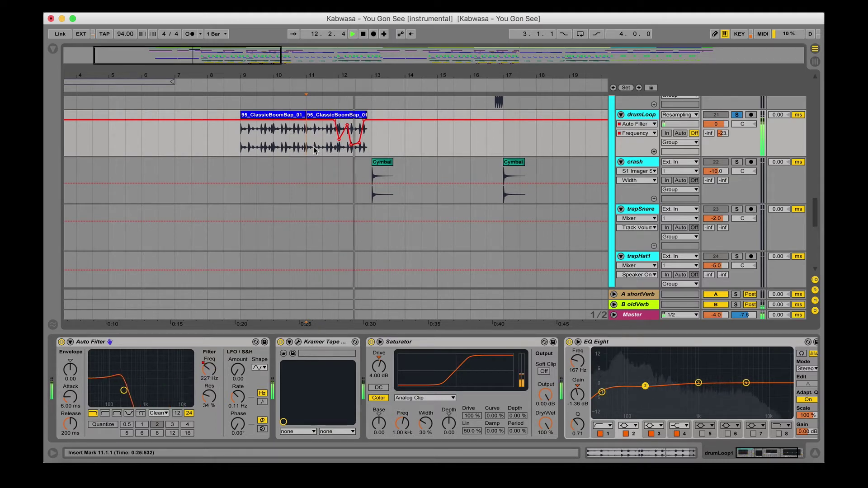
{"action": "key", "text": "space"}
{"action": "left_click", "coordinate": [737, 115]}
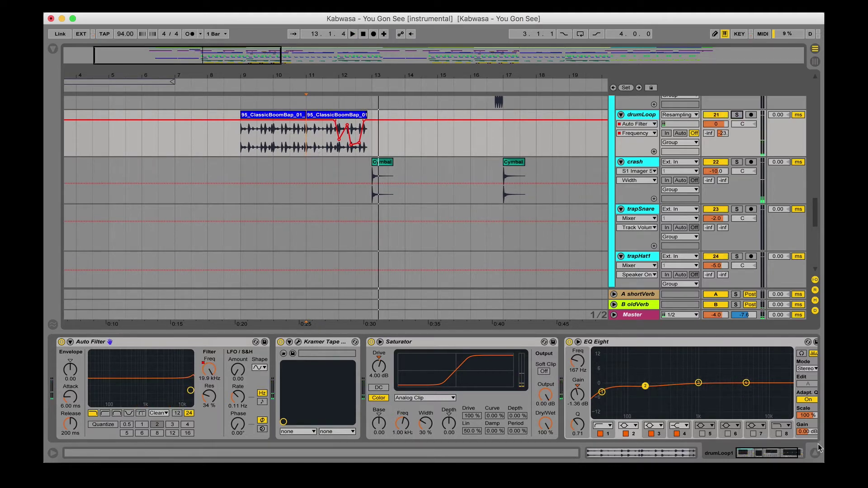
{"action": "left_click", "coordinate": [815, 453]}
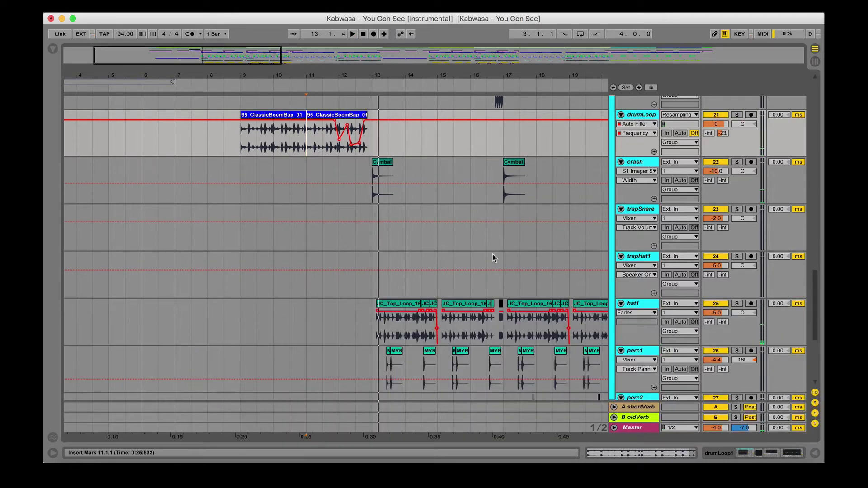
Step: Play the drum loop's transition into verse 1 from bar 12, with its devices shown, and hide them again
{"action": "scroll", "coordinate": [493, 258], "scroll_direction": "up", "scroll_amount": 2}
{"action": "left_click", "coordinate": [349, 199]}
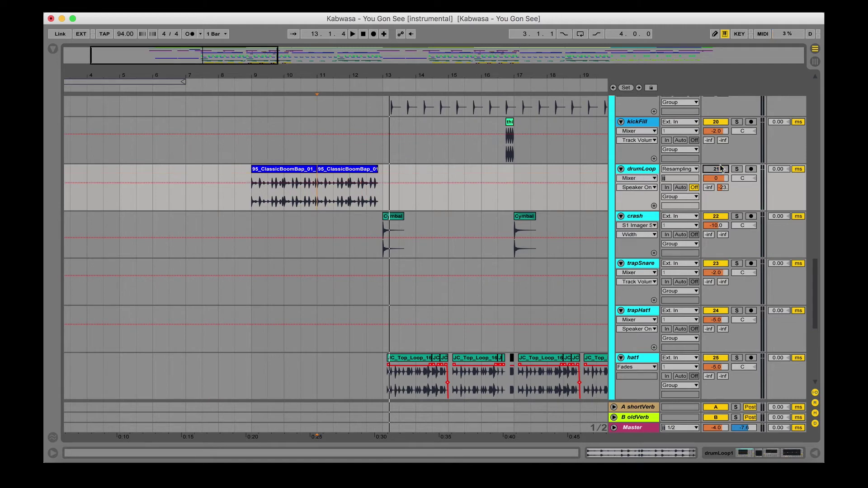
{"action": "key", "text": "super+alt+l"}
{"action": "key", "text": "space"}
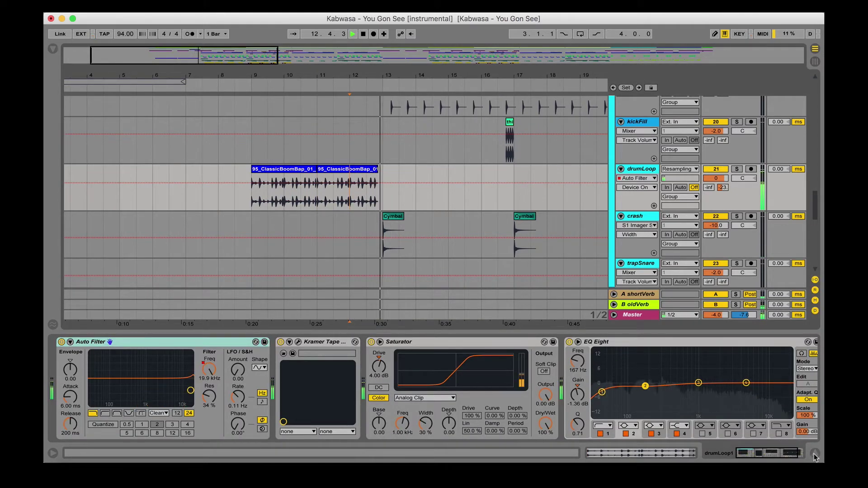
{"action": "left_click", "coordinate": [814, 456]}
{"action": "key", "text": "space"}
Step: Place the insert marker at the drum loop's end at 12.4.3 and look over the whole arrangement
{"action": "left_click", "coordinate": [377, 206]}
{"action": "scroll", "coordinate": [378, 205], "scroll_direction": "right", "scroll_amount": 10}
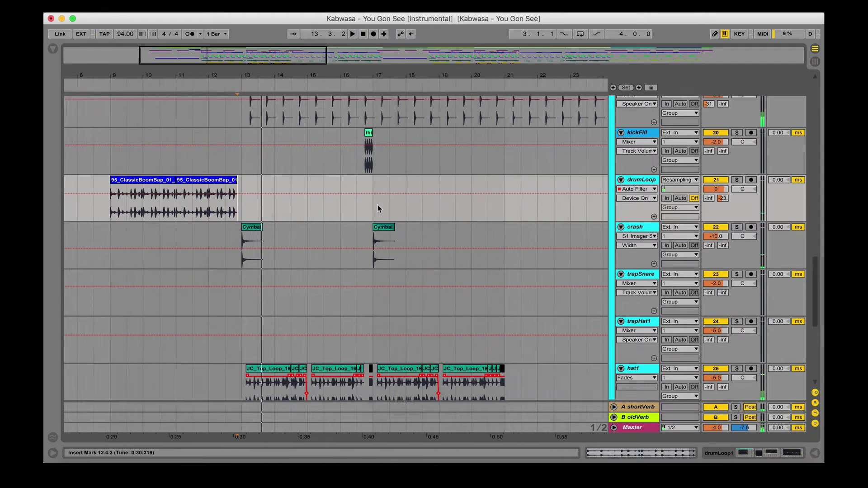
{"action": "scroll", "coordinate": [378, 206], "scroll_direction": "up", "scroll_amount": 8}
{"action": "scroll", "coordinate": [378, 205], "scroll_direction": "down", "scroll_amount": 10}
{"action": "scroll", "coordinate": [378, 208], "scroll_direction": "up", "scroll_amount": 15}
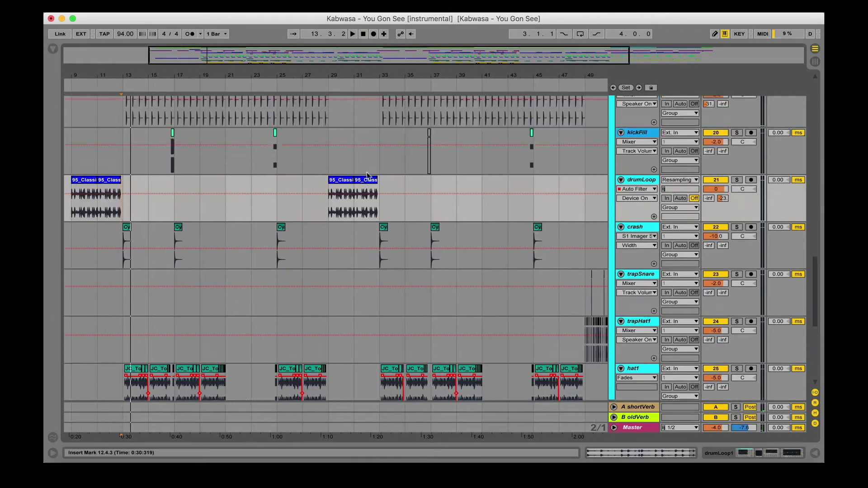
{"action": "key", "text": "minus"}
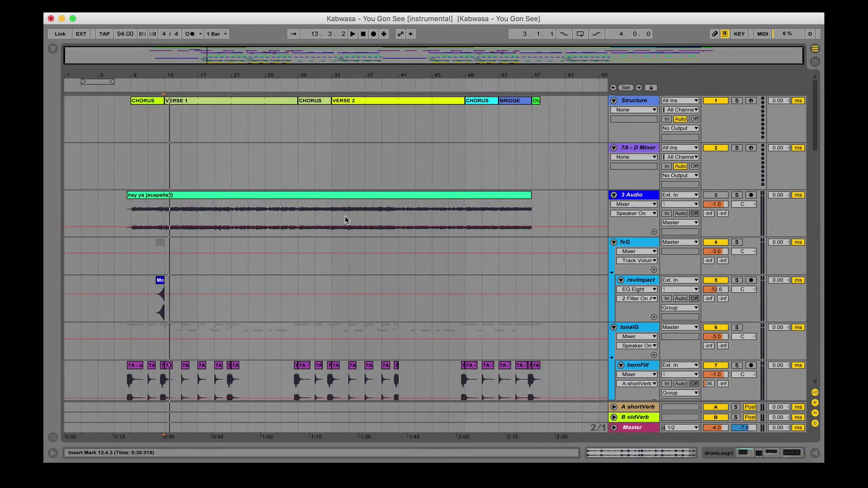
Step: Delete the part of the hey ya acapella clip that lies before the chorus start at bar 9
{"action": "left_click", "coordinate": [126, 181]}
{"action": "key", "text": "plus"}
{"action": "key", "text": "plus"}
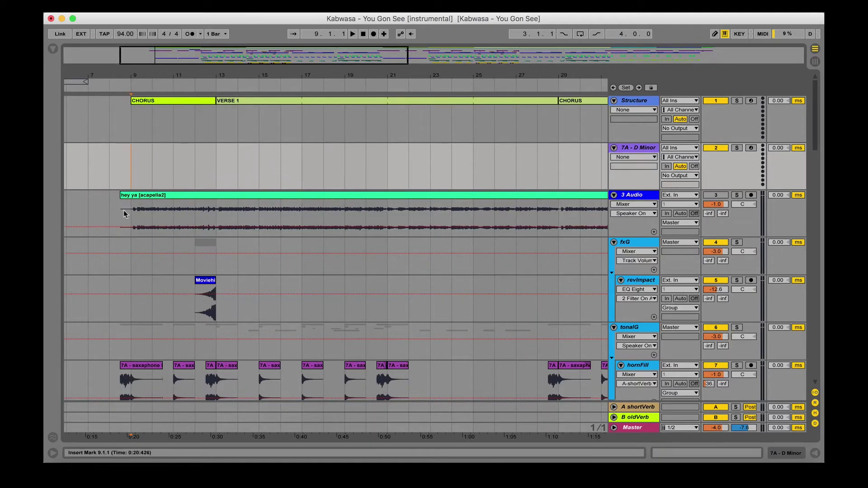
{"action": "left_click_drag", "start_coordinate": [122, 215], "coordinate": [130, 217]}
{"action": "key", "text": "Delete"}
{"action": "key", "text": "plus"}
{"action": "key", "text": "minus"}
{"action": "key", "text": "minus"}
Step: Activate the 3 Audio acapella track, show its device view and place the insert marker at bar 9
{"action": "left_click", "coordinate": [171, 215]}
{"action": "left_click", "coordinate": [630, 198]}
{"action": "key", "text": "0"}
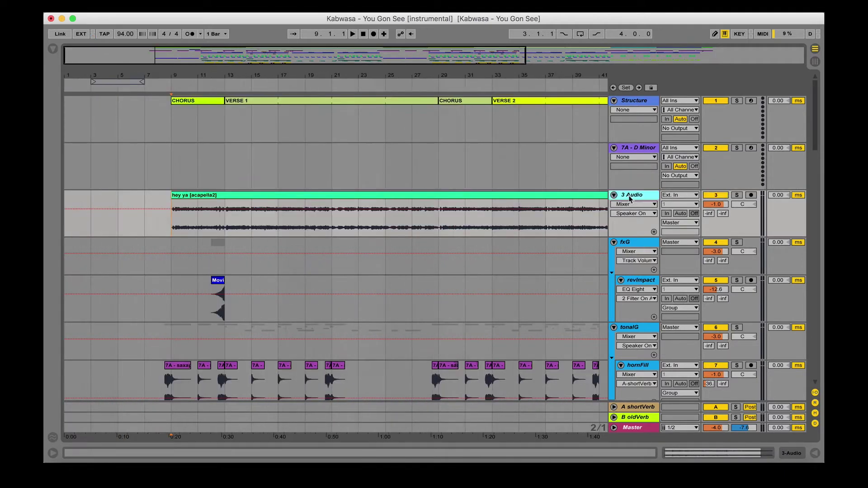
{"action": "double_click", "coordinate": [629, 196]}
{"action": "left_click", "coordinate": [239, 194]}
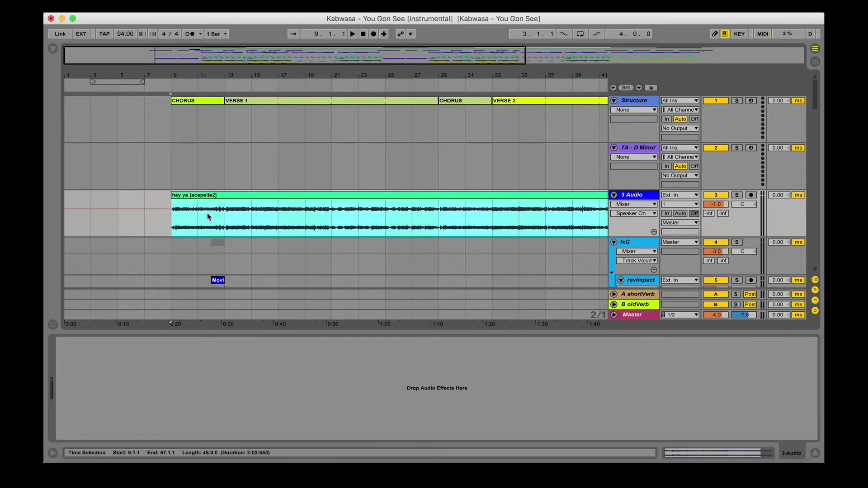
{"action": "left_click", "coordinate": [171, 234]}
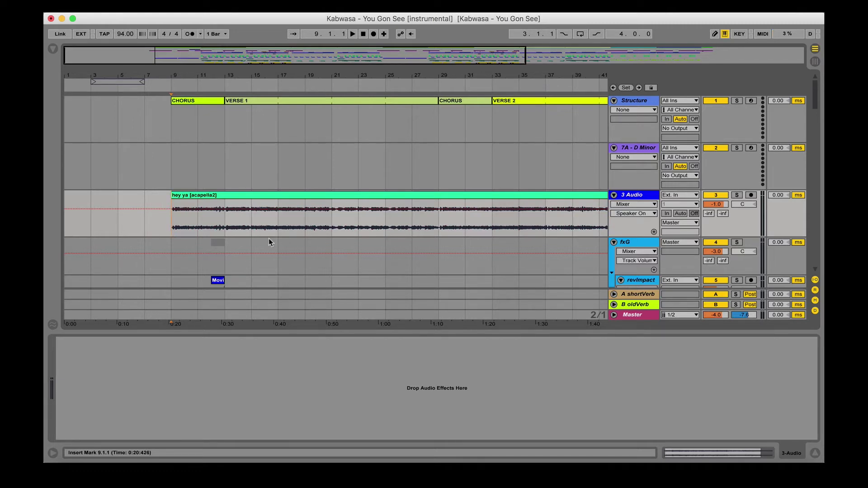
Step: Hide the 3 Audio track's device view and look over the instrumental's arrangement tracks
{"action": "left_click", "coordinate": [815, 454]}
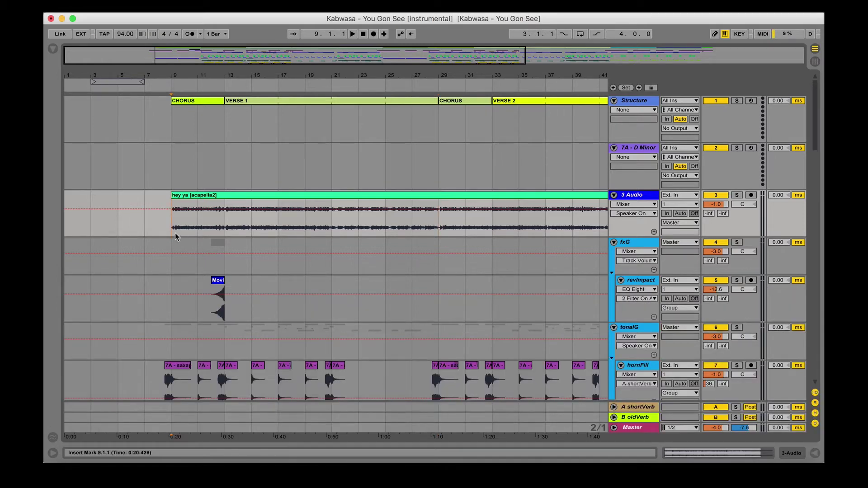
{"action": "scroll", "coordinate": [175, 232], "scroll_direction": "down", "scroll_amount": 5}
{"action": "scroll", "coordinate": [174, 232], "scroll_direction": "up", "scroll_amount": 3}
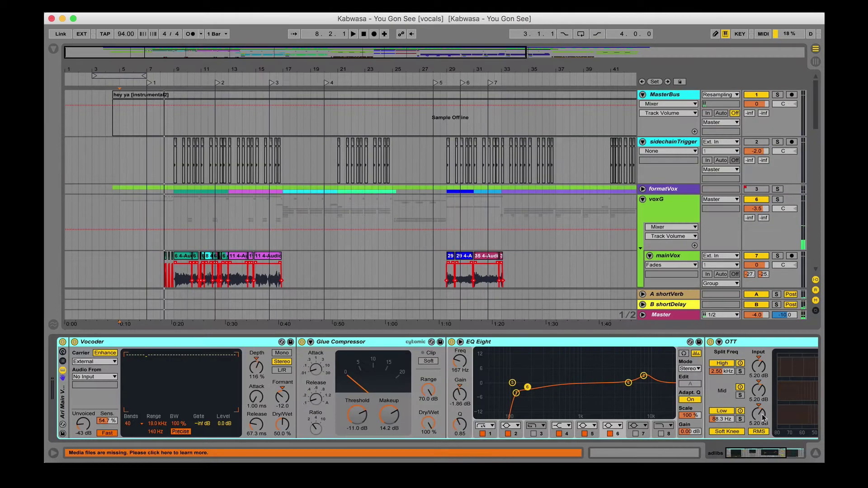
Step: In the vocals set, hide the device view and look through all the vocal tracks in the arrangement
{"action": "left_click", "coordinate": [815, 453]}
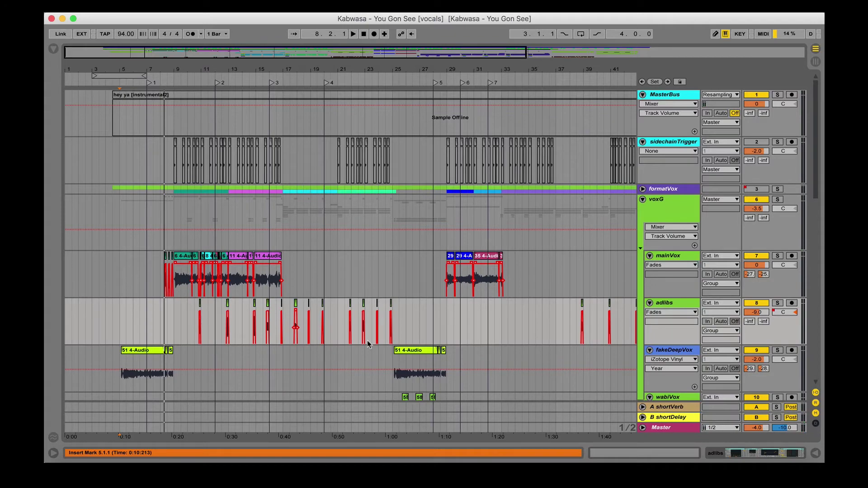
{"action": "scroll", "coordinate": [367, 340], "scroll_direction": "down", "scroll_amount": 7}
{"action": "scroll", "coordinate": [367, 340], "scroll_direction": "down", "scroll_amount": 8}
{"action": "scroll", "coordinate": [367, 340], "scroll_direction": "up", "scroll_amount": 10}
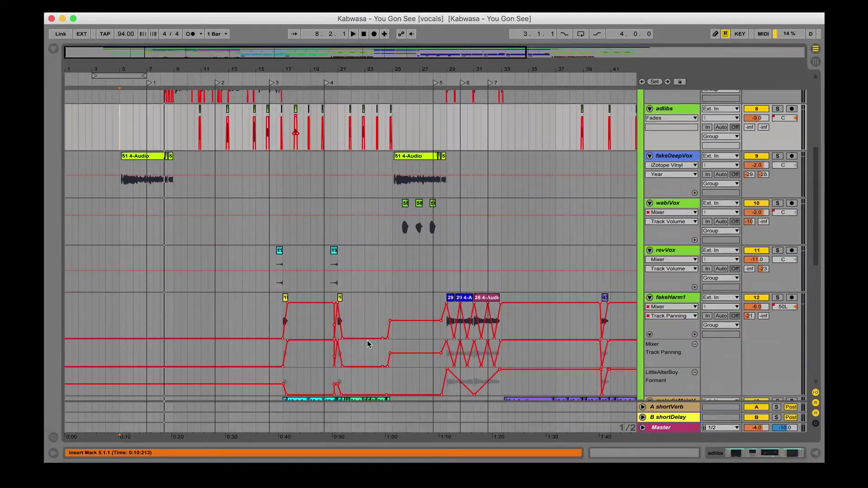
{"action": "scroll", "coordinate": [368, 341], "scroll_direction": "up", "scroll_amount": 5}
Step: Fold the voxG group, unfold the formatVox group above it to show its two audio tracks, and fold it again
{"action": "left_click", "coordinate": [673, 200]}
{"action": "key", "text": "Left"}
{"action": "key", "text": "Up"}
{"action": "key", "text": "Right"}
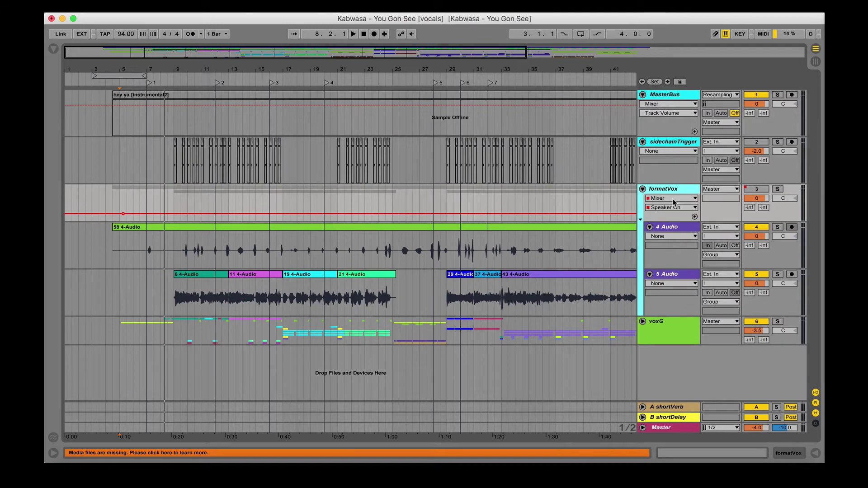
{"action": "key", "text": "Left"}
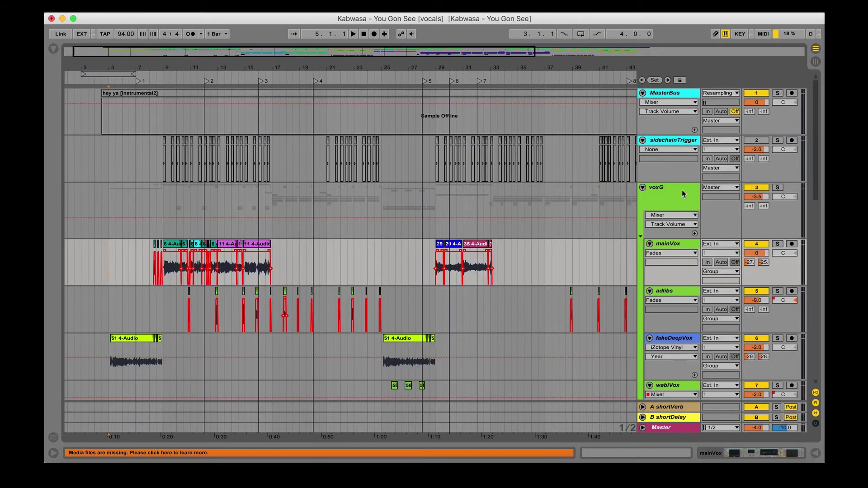
Step: Select the voxG group, look through its vocal tracks and place the insert marker at bar 5
{"action": "left_click", "coordinate": [682, 189]}
{"action": "scroll", "coordinate": [667, 191], "scroll_direction": "down", "scroll_amount": 10}
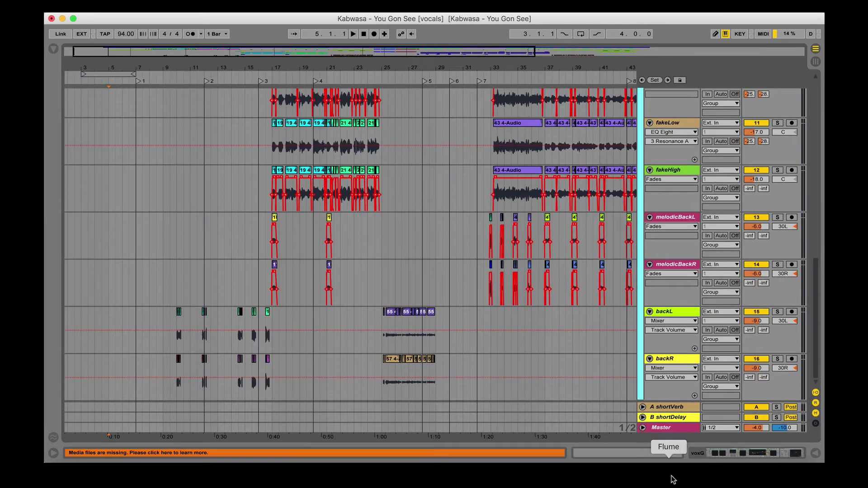
{"action": "scroll", "coordinate": [630, 367], "scroll_direction": "up", "scroll_amount": 8}
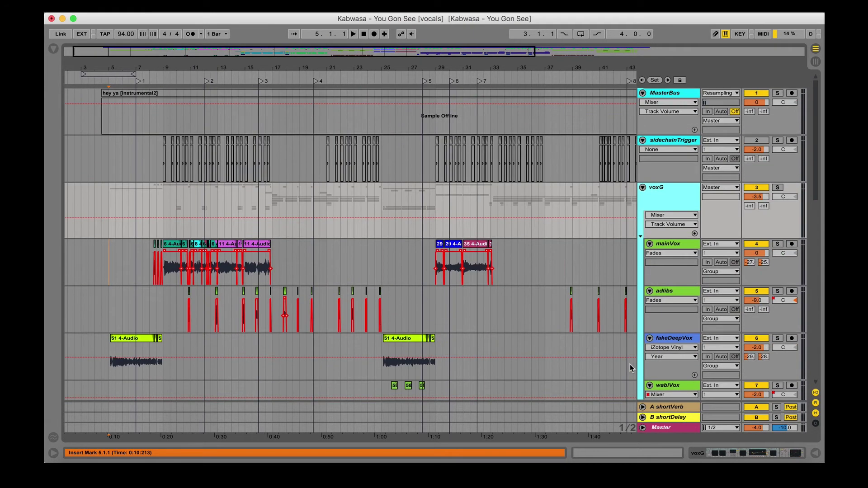
{"action": "left_click", "coordinate": [104, 322]}
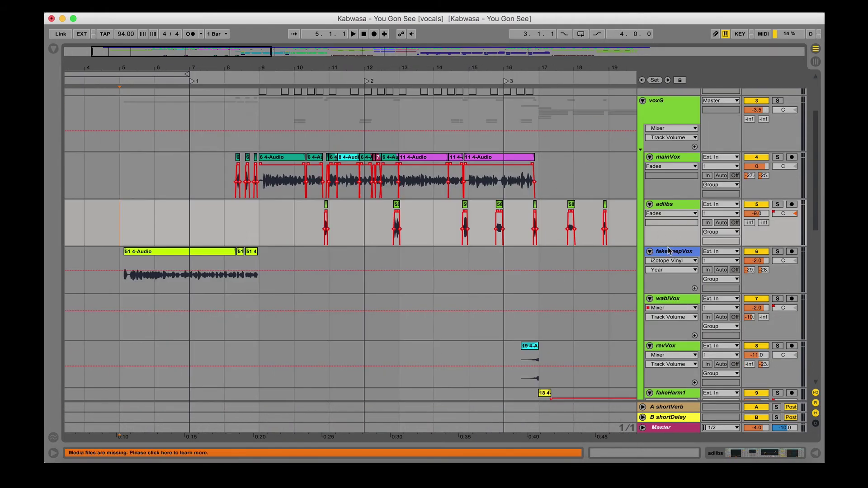
Step: Move the fakeDeepVox track above mainVox within the voxG group, with the insert marker at 5.1.1
{"action": "left_click_drag", "start_coordinate": [668, 248], "coordinate": [681, 155]}
{"action": "left_click", "coordinate": [122, 201]}
{"action": "scroll", "coordinate": [122, 199], "scroll_direction": "down", "scroll_amount": 10}
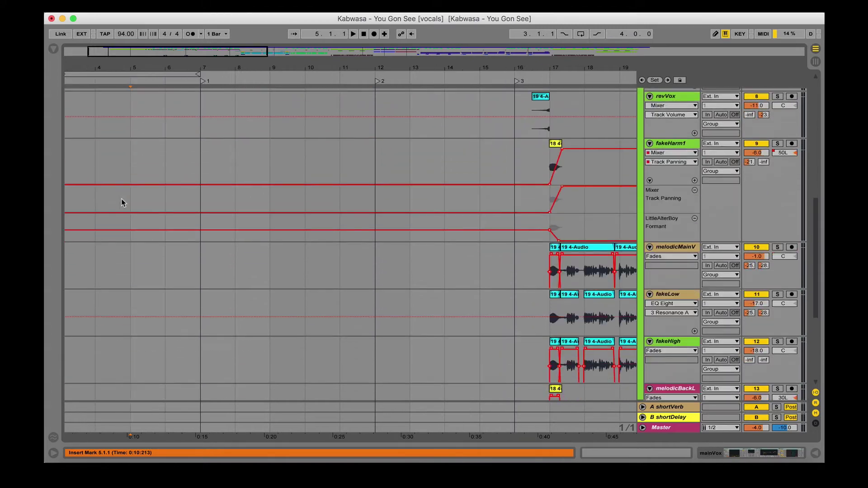
{"action": "scroll", "coordinate": [122, 200], "scroll_direction": "up", "scroll_amount": 10}
Step: Solo the fakeDeepVox track, play it with its device chain shown, and inspect and close its iZotope Vinyl window
{"action": "double_click", "coordinate": [688, 195]}
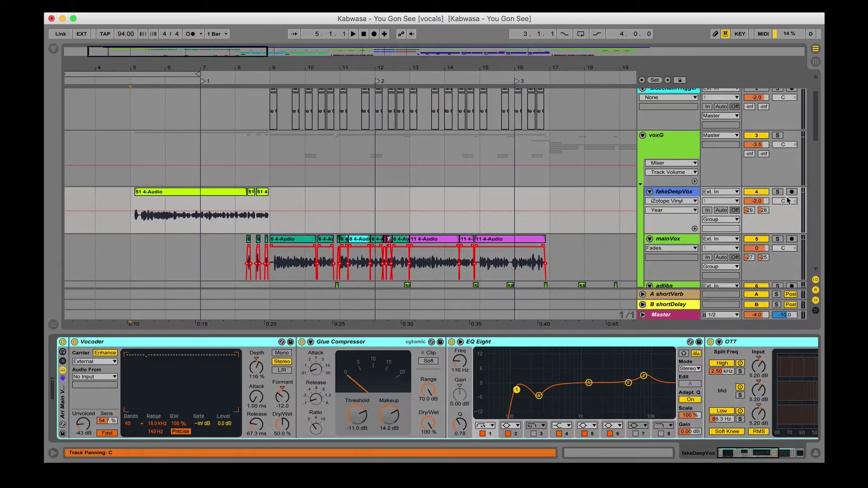
{"action": "left_click", "coordinate": [776, 192]}
{"action": "scroll", "coordinate": [399, 379], "scroll_direction": "right", "scroll_amount": 6}
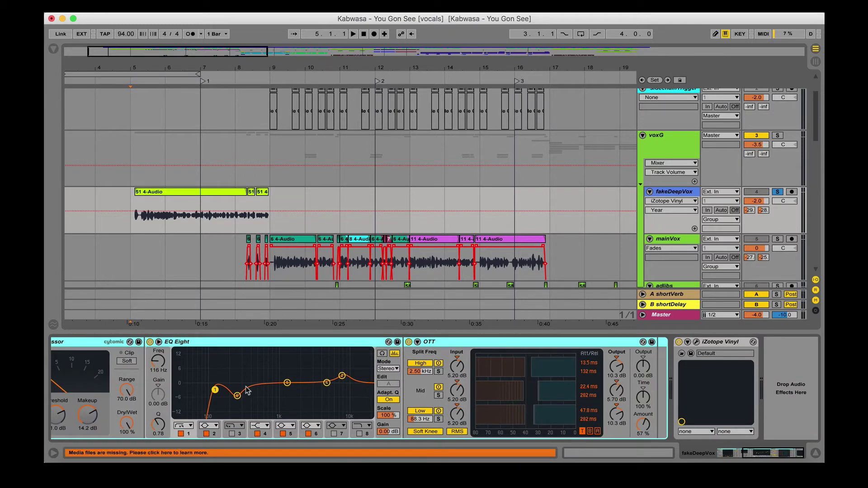
{"action": "key", "text": "space"}
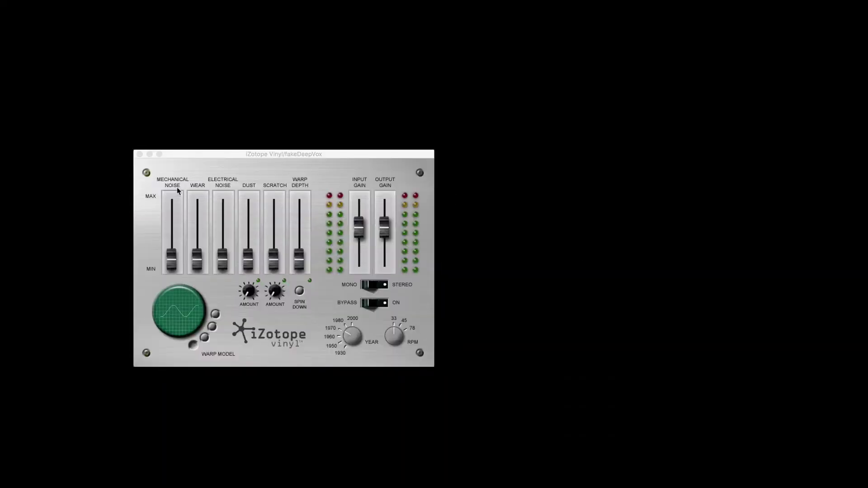
{"action": "left_click", "coordinate": [139, 155]}
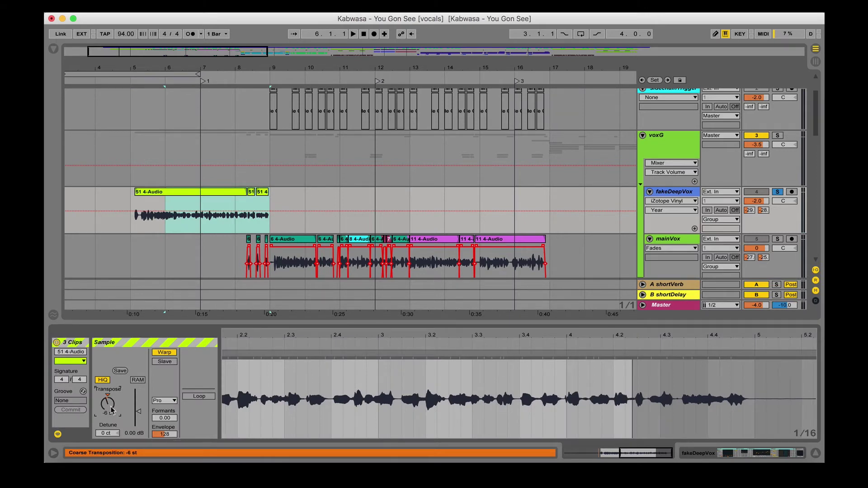
Step: Audition the selected fakeDeepVox clips transposed to -12 st and return their transposition to -6 st
{"action": "left_click_drag", "start_coordinate": [112, 410], "coordinate": [111, 418]}
{"action": "key", "text": "space"}
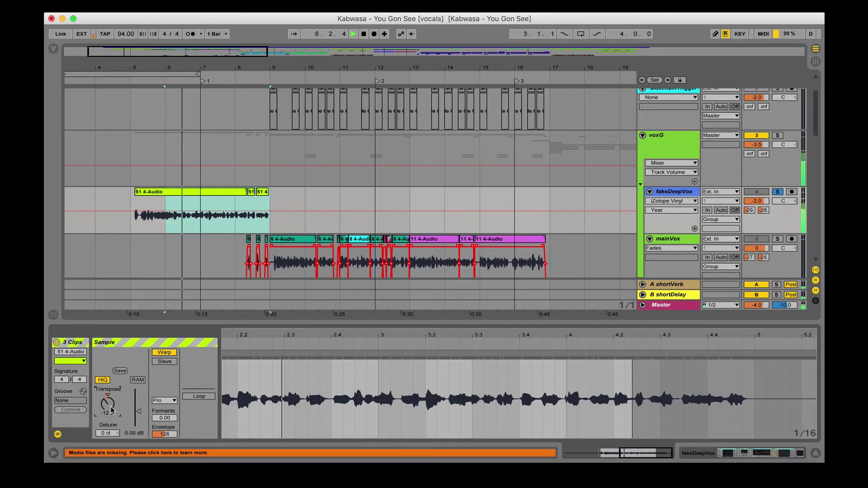
{"action": "key", "text": "space"}
{"action": "type", "text": "-"}
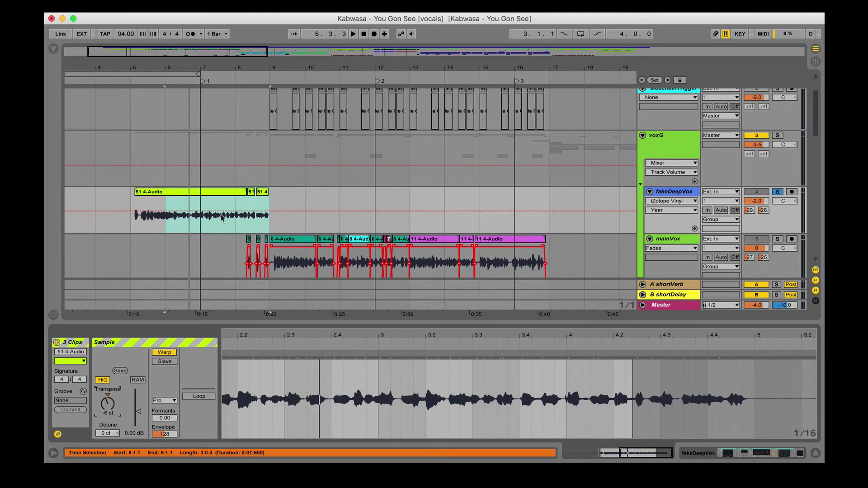
Step: Set Formants to 100 for the fakeDeepVox clips starting at bar 5 and reselect bars 5 to 9
{"action": "left_click", "coordinate": [192, 229]}
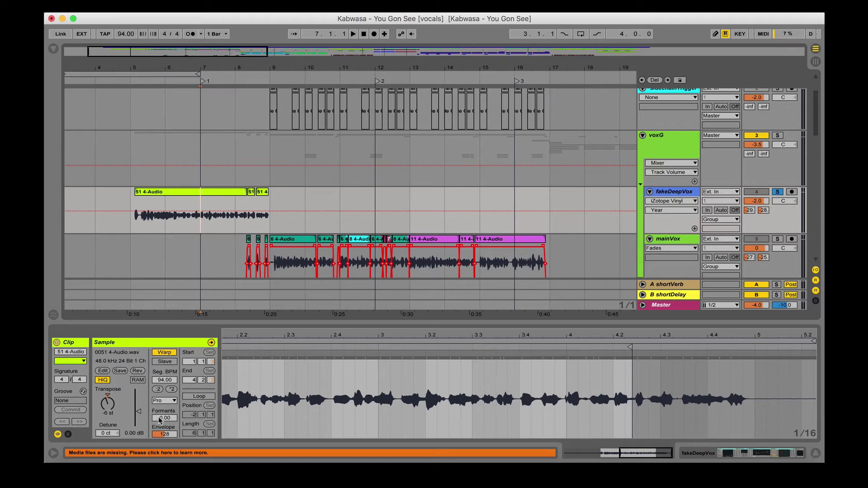
{"action": "left_click_drag", "start_coordinate": [131, 229], "coordinate": [303, 236]}
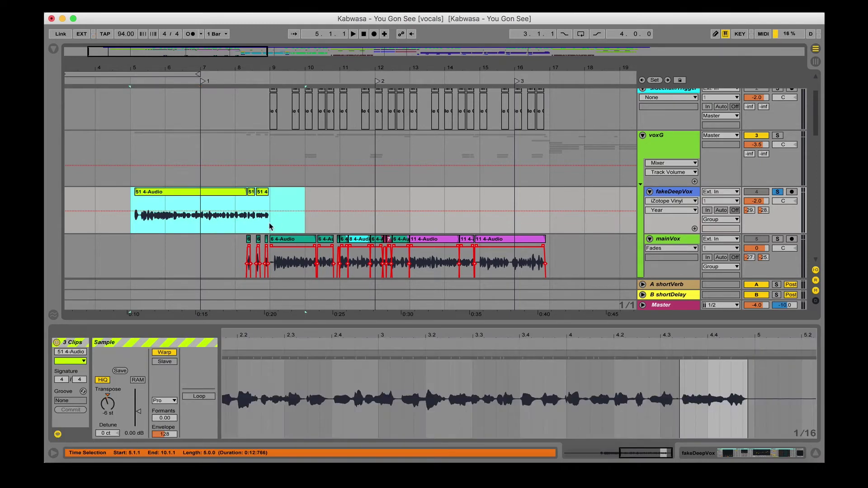
{"action": "left_click", "coordinate": [173, 419]}
{"action": "left_click", "coordinate": [164, 229]}
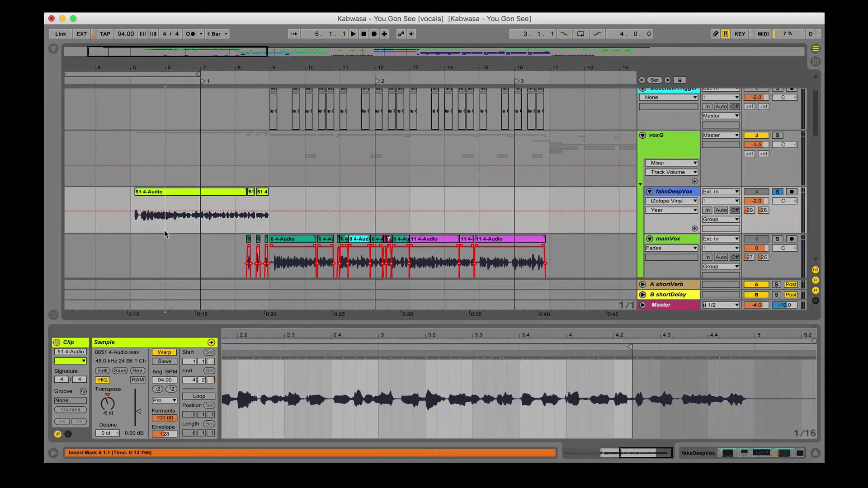
{"action": "left_click", "coordinate": [129, 226]}
{"action": "left_click_drag", "start_coordinate": [129, 226], "coordinate": [270, 232]}
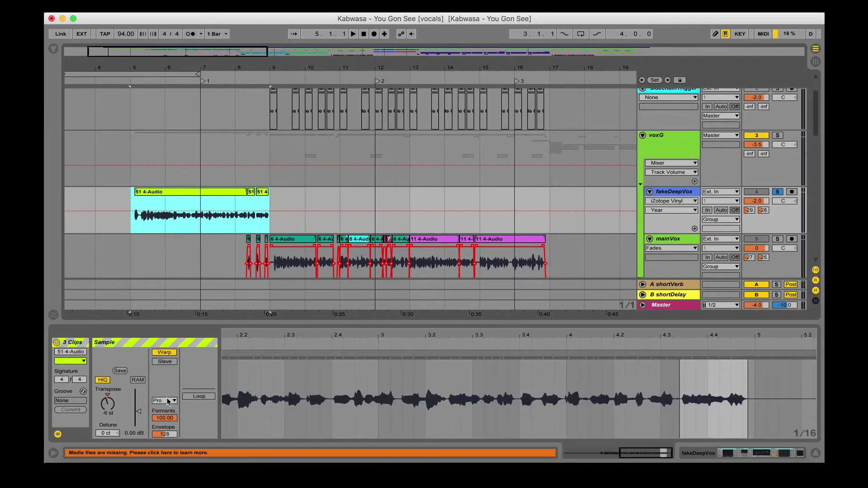
Step: Play the fakeDeepVox clips from bar 6, lower their Formants value and hide the clip view
{"action": "left_click", "coordinate": [159, 228]}
{"action": "key", "text": "space"}
{"action": "left_click_drag", "start_coordinate": [129, 227], "coordinate": [277, 228]}
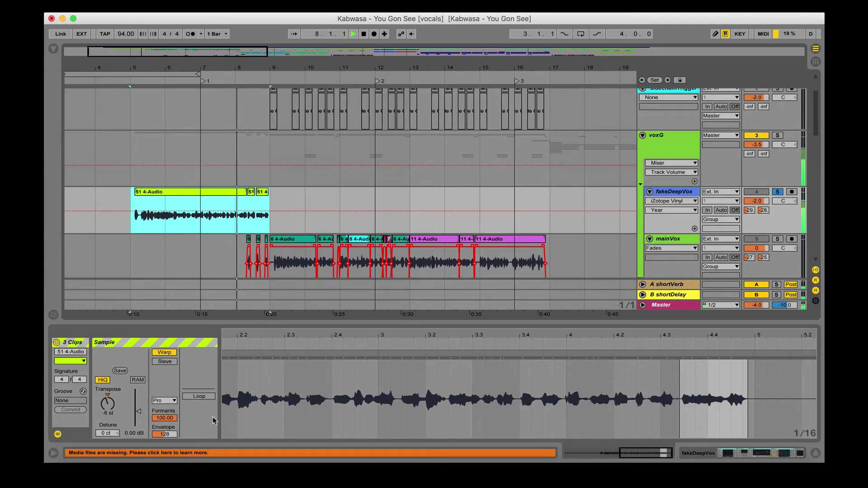
{"action": "key", "text": "space"}
{"action": "left_click_drag", "start_coordinate": [167, 419], "coordinate": [167, 466]}
{"action": "key", "text": "super+alt+l"}
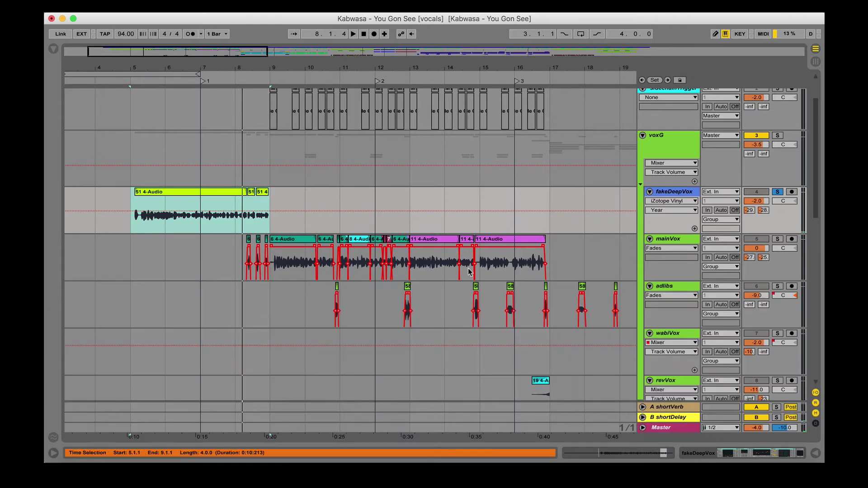
Step: Select the fakeDeepVox intro phrase from bar 5 to bar 9
{"action": "left_click", "coordinate": [193, 249]}
{"action": "left_click", "coordinate": [202, 226]}
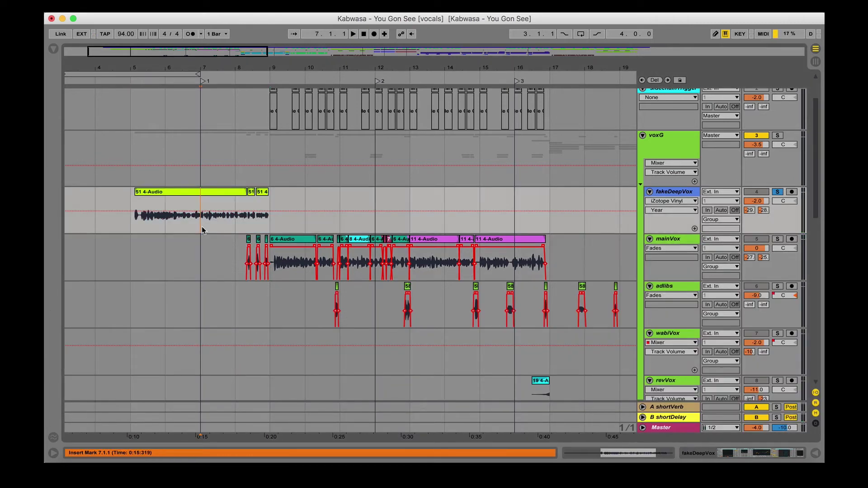
{"action": "left_click_drag", "start_coordinate": [127, 223], "coordinate": [268, 224]}
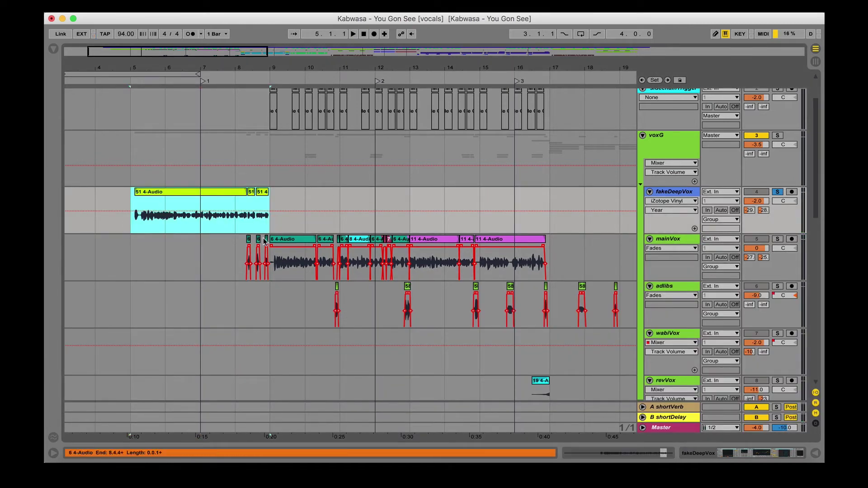
Step: Place the insert marker at 8.1.1 on the mainVox track, solo it and show its devices
{"action": "left_click", "coordinate": [236, 259]}
{"action": "scroll", "coordinate": [236, 259], "scroll_direction": "down", "scroll_amount": 4}
{"action": "left_click", "coordinate": [778, 142]}
{"action": "double_click", "coordinate": [681, 142]}
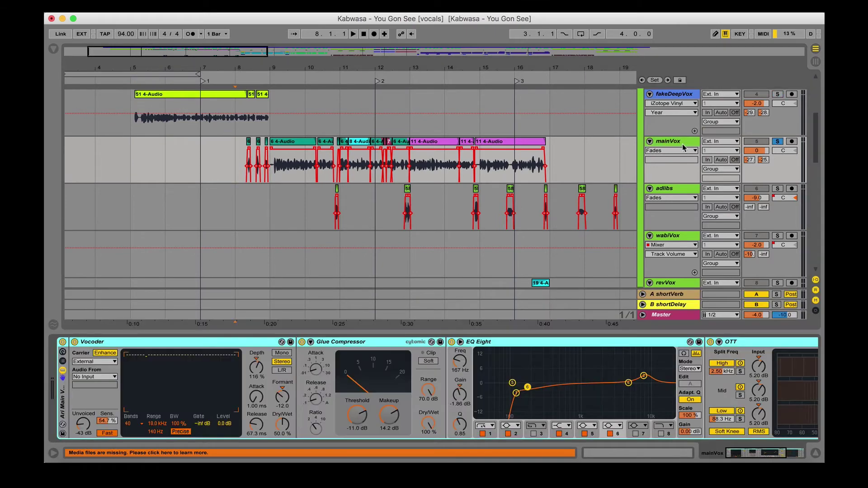
Step: Look through the mainVox device chain, play the vocal, hide the devices and turn off the track's solo
{"action": "scroll", "coordinate": [303, 365], "scroll_direction": "right", "scroll_amount": 5}
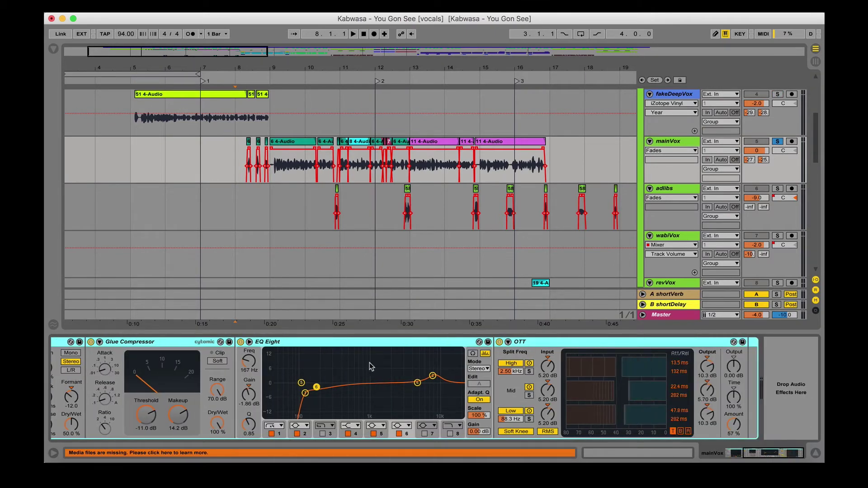
{"action": "scroll", "coordinate": [370, 366], "scroll_direction": "left", "scroll_amount": 5}
{"action": "key", "text": "space"}
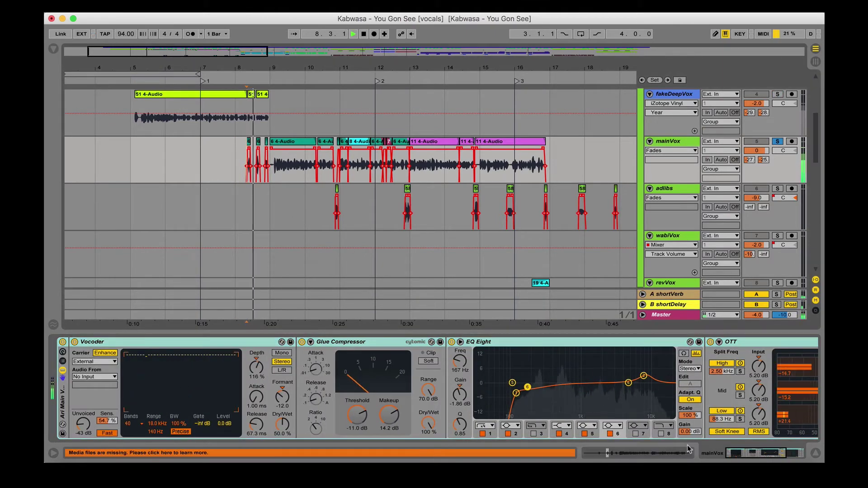
{"action": "left_click", "coordinate": [816, 453]}
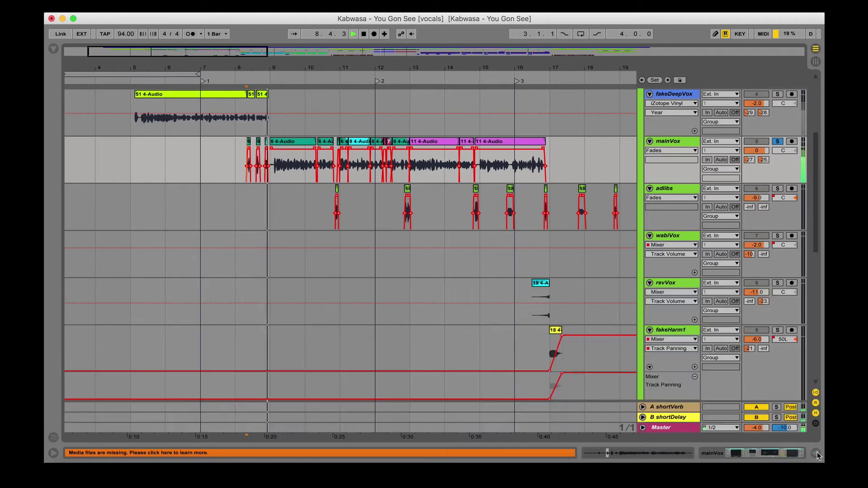
{"action": "left_click", "coordinate": [777, 142]}
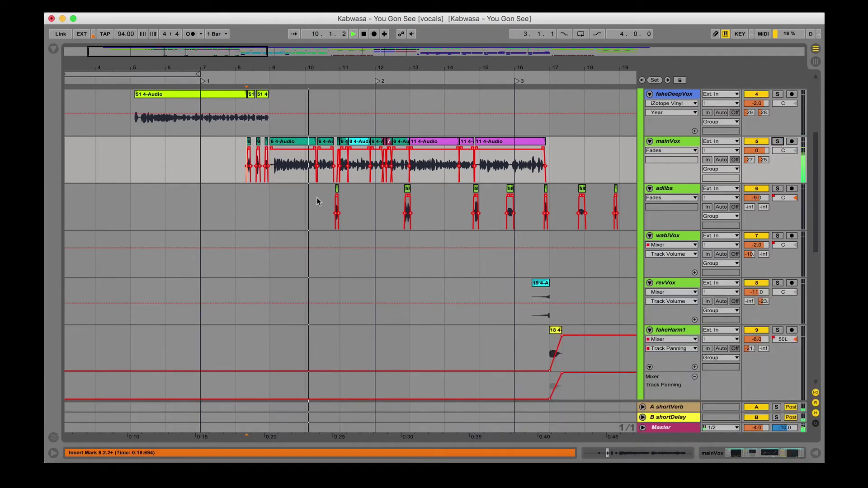
Step: Place the insert marker at 9.1.1 on the adlibs track and stop playback
{"action": "left_click", "coordinate": [281, 197]}
{"action": "scroll", "coordinate": [281, 197], "scroll_direction": "up", "scroll_amount": 3}
{"action": "key", "text": "space"}
Step: View the backing vocal devices of backL and backR, place the insert marker at 10.1.1 on backL and hide the devices
{"action": "scroll", "coordinate": [283, 272], "scroll_direction": "down", "scroll_amount": 10}
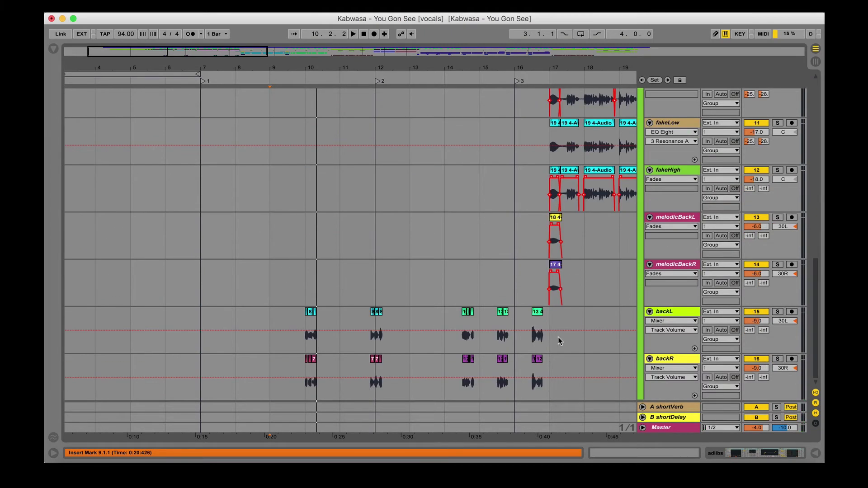
{"action": "double_click", "coordinate": [697, 330]}
{"action": "left_click", "coordinate": [444, 249]}
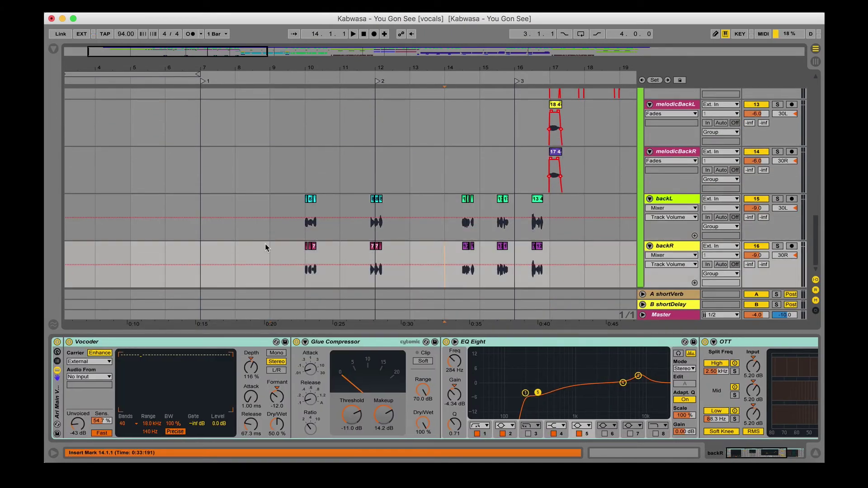
{"action": "left_click", "coordinate": [305, 223]}
{"action": "left_click", "coordinate": [815, 454]}
Step: Place the insert marker at 17.1.1 on the fakeHarm1 track, where its first clip starts
{"action": "scroll", "coordinate": [559, 330], "scroll_direction": "up", "scroll_amount": 10}
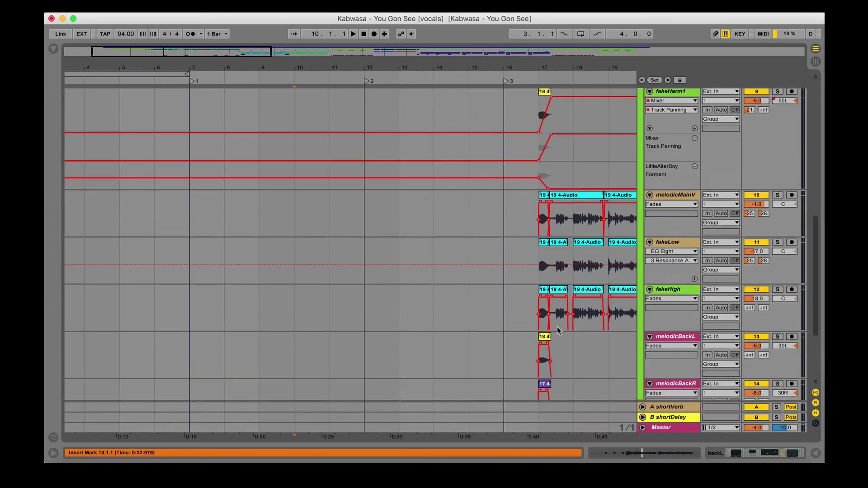
{"action": "left_click", "coordinate": [496, 313]}
{"action": "scroll", "coordinate": [430, 225], "scroll_direction": "down", "scroll_amount": 4}
{"action": "scroll", "coordinate": [430, 225], "scroll_direction": "right", "scroll_amount": 3}
{"action": "left_click", "coordinate": [396, 198]}
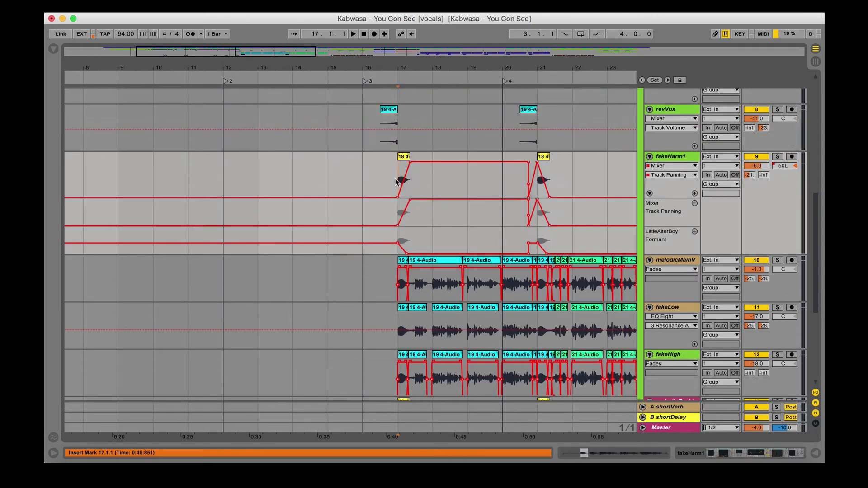
Step: Play the fakeHarm1 harmony from bar 17, solo the track and show its device chain
{"action": "key", "text": "space"}
{"action": "left_click", "coordinate": [777, 157]}
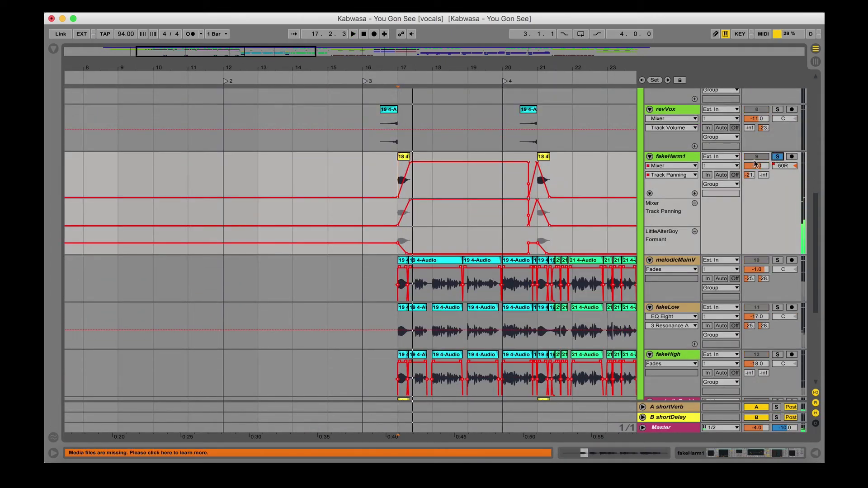
{"action": "double_click", "coordinate": [683, 160]}
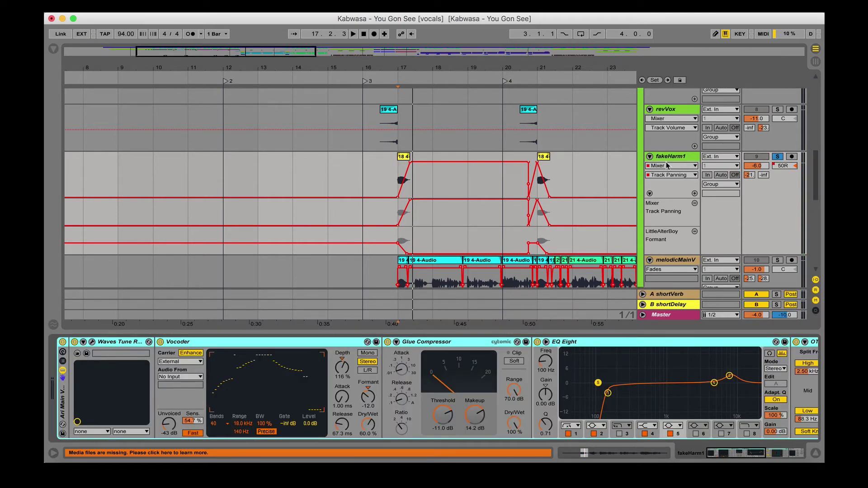
Step: Unsolo the fakeHarm1 track, hide its devices and play all the vocals from bar 17
{"action": "left_click", "coordinate": [773, 157]}
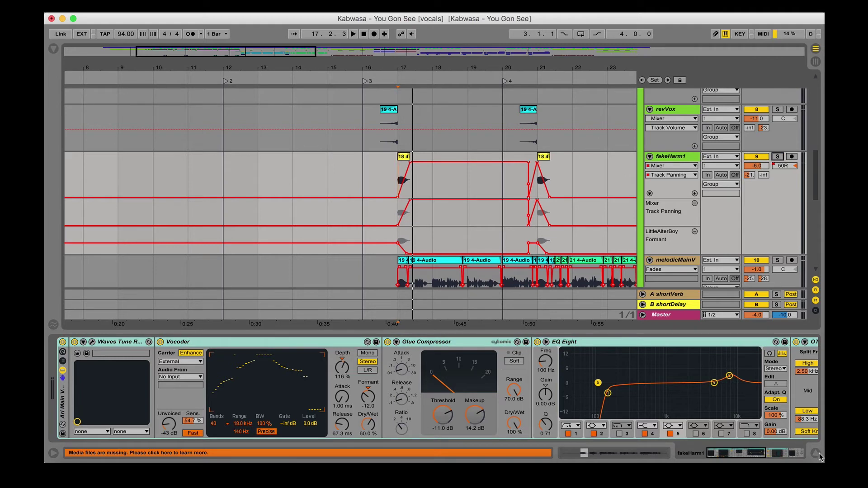
{"action": "left_click", "coordinate": [815, 453]}
{"action": "scroll", "coordinate": [430, 255], "scroll_direction": "right", "scroll_amount": 5}
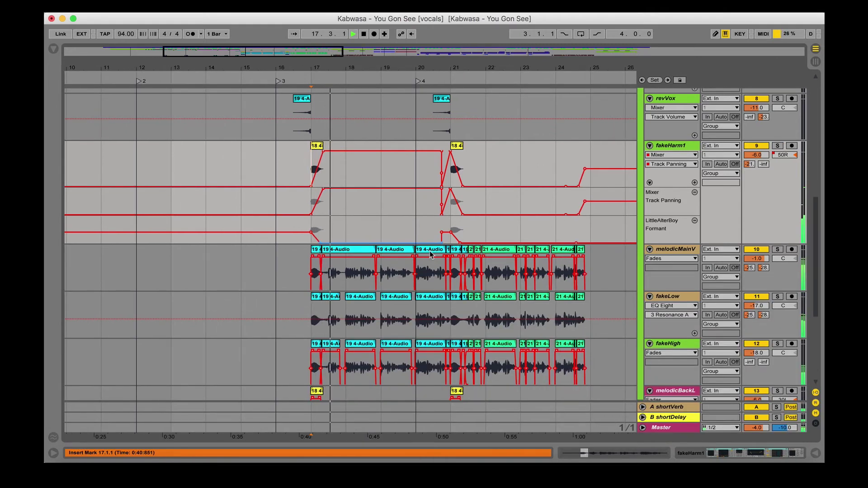
{"action": "scroll", "coordinate": [431, 254], "scroll_direction": "down", "scroll_amount": 3}
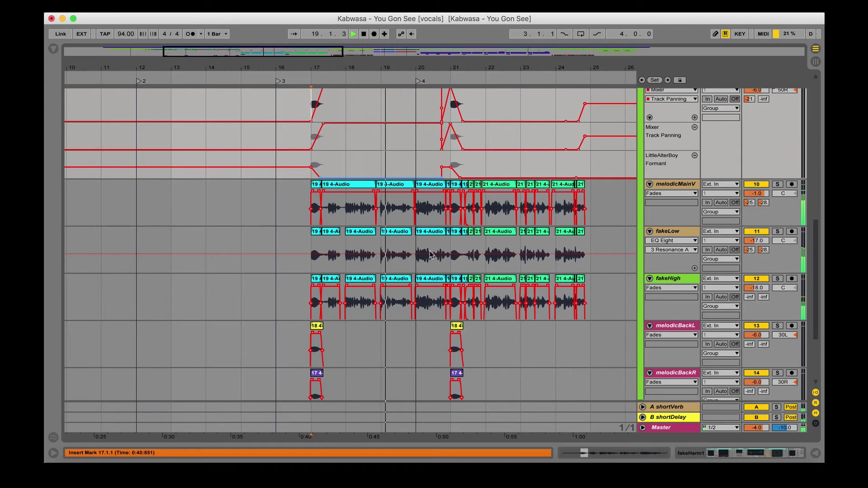
{"action": "scroll", "coordinate": [430, 255], "scroll_direction": "up", "scroll_amount": 3}
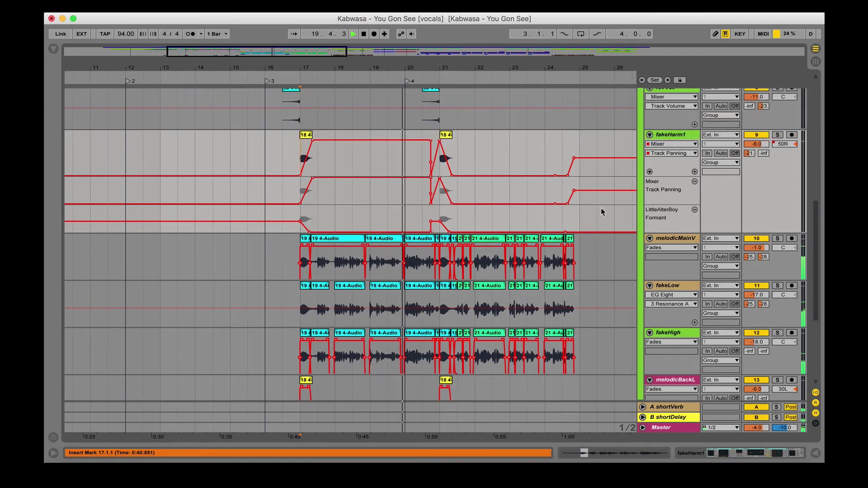
{"action": "key", "text": "space"}
Step: Play only melodicBackL and melodicBackR soloed together from 17.1.1, and end their solo once playback is stopped
{"action": "scroll", "coordinate": [473, 217], "scroll_direction": "down", "scroll_amount": 5}
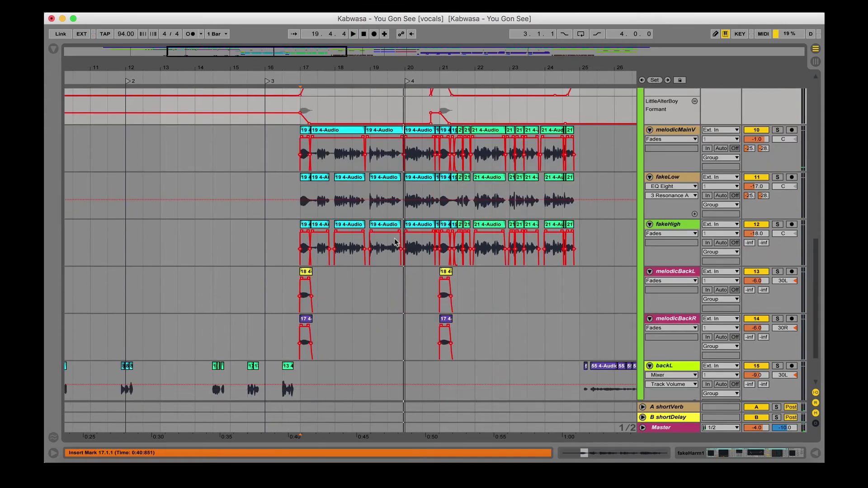
{"action": "scroll", "coordinate": [394, 242], "scroll_direction": "up", "scroll_amount": 3}
{"action": "scroll", "coordinate": [394, 242], "scroll_direction": "down", "scroll_amount": 4}
{"action": "left_click", "coordinate": [299, 335]}
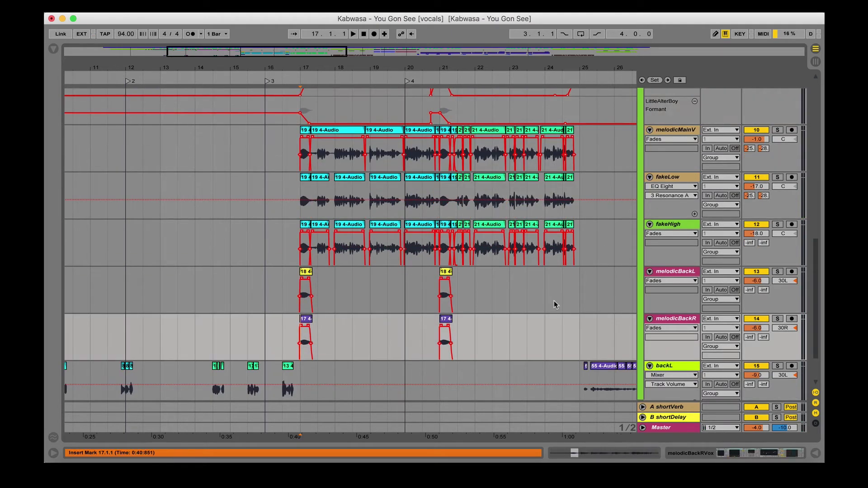
{"action": "left_click", "coordinate": [778, 271]}
{"action": "left_click", "coordinate": [776, 319], "text": "super"}
{"action": "key", "text": "space"}
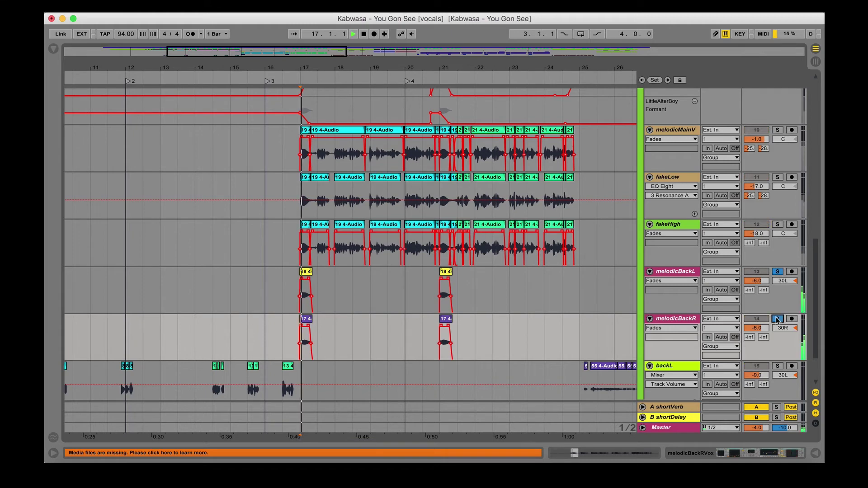
{"action": "key", "text": "space"}
{"action": "left_click", "coordinate": [776, 319]}
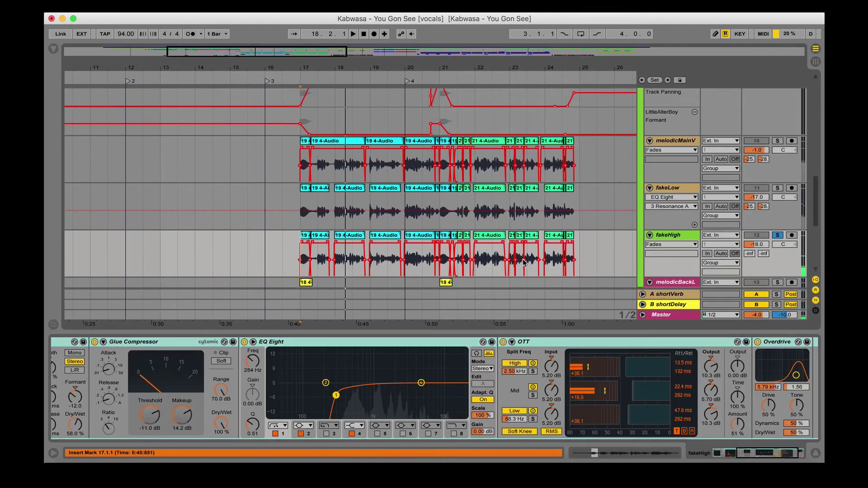
Step: Inspect the clip settings of the fakeHigh and fakeLow clips from bar 17, auditioning fakeLow soloed before hiding the clip view
{"action": "left_click_drag", "start_coordinate": [580, 255], "coordinate": [281, 257]}
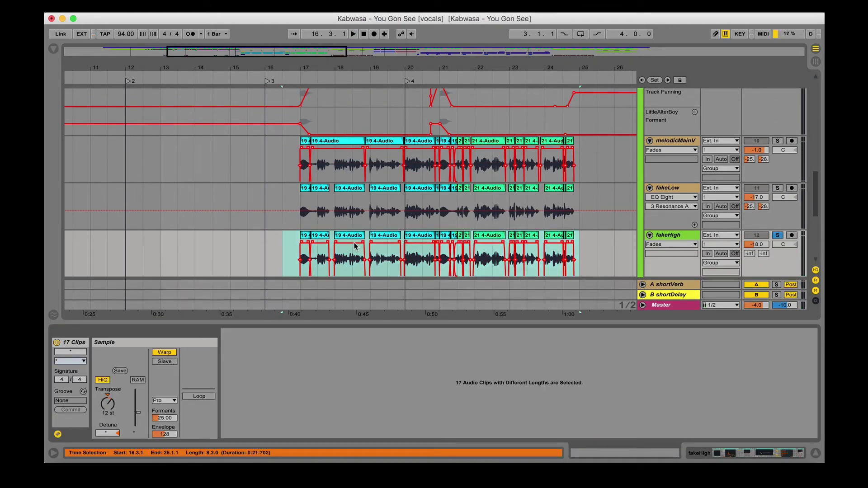
{"action": "key", "text": "shift+Tab"}
{"action": "mouse_move", "coordinate": [283, 212]}
{"action": "left_mouse_down"}
{"action": "mouse_move", "coordinate": [612, 231]}
{"action": "mouse_move", "coordinate": [579, 216]}
{"action": "mouse_move", "coordinate": [297, 220]}
{"action": "left_mouse_up"}
{"action": "left_click", "coordinate": [777, 188]}
{"action": "key", "text": "shift+Tab"}
{"action": "key", "text": "space"}
{"action": "left_click", "coordinate": [777, 188]}
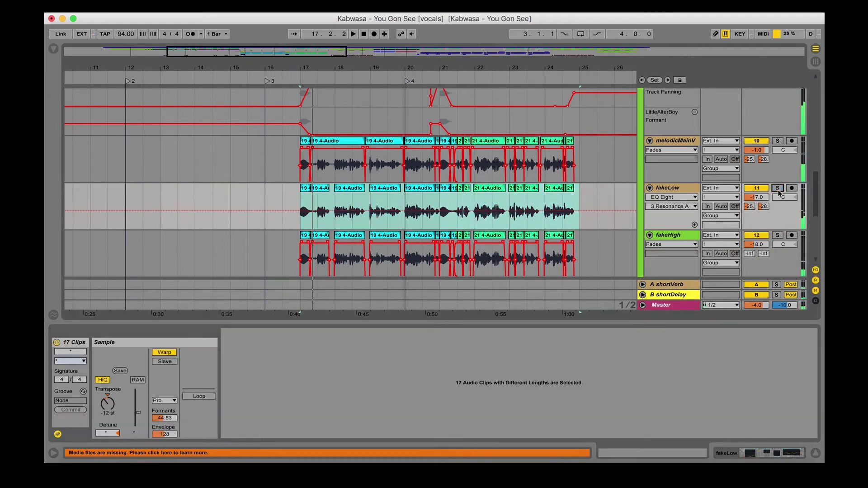
{"action": "left_click", "coordinate": [816, 453]}
Step: Place the insert marker at 17.1.1 and play the combined vocal layers without any solo
{"action": "scroll", "coordinate": [348, 254], "scroll_direction": "up", "scroll_amount": 6}
{"action": "left_click", "coordinate": [297, 259]}
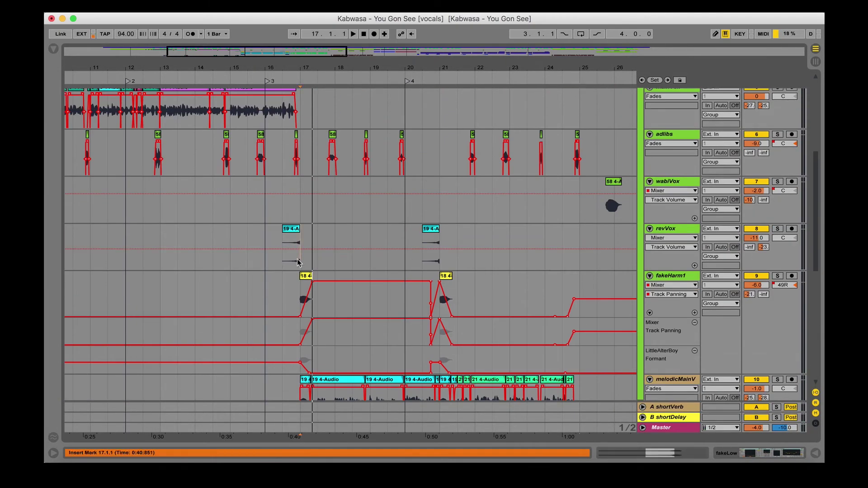
{"action": "scroll", "coordinate": [297, 259], "scroll_direction": "up", "scroll_amount": 5}
{"action": "scroll", "coordinate": [297, 259], "scroll_direction": "left", "scroll_amount": 2}
{"action": "scroll", "coordinate": [310, 200], "scroll_direction": "down", "scroll_amount": 10}
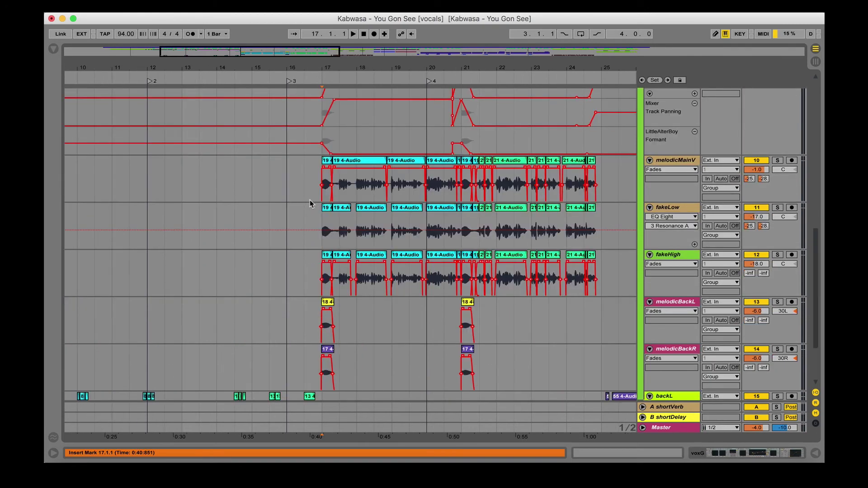
{"action": "key", "text": "minus"}
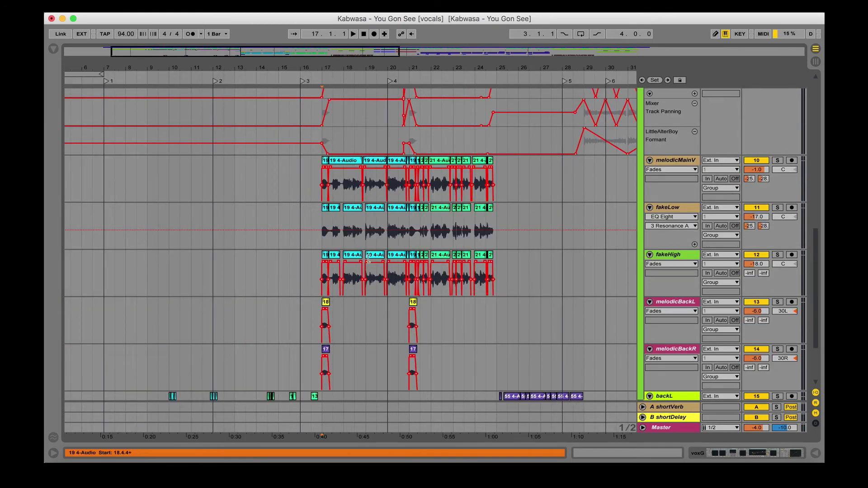
{"action": "key", "text": "space"}
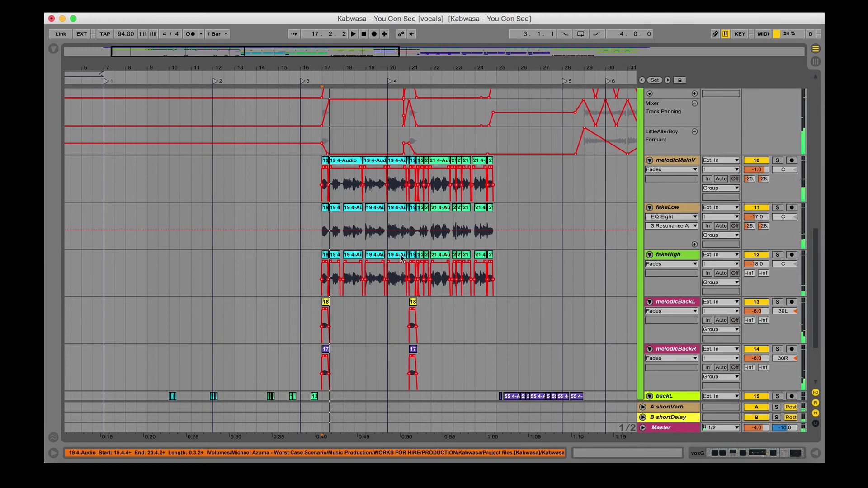
{"action": "scroll", "coordinate": [457, 261], "scroll_direction": "up", "scroll_amount": 3}
{"action": "scroll", "coordinate": [458, 262], "scroll_direction": "up", "scroll_amount": 8}
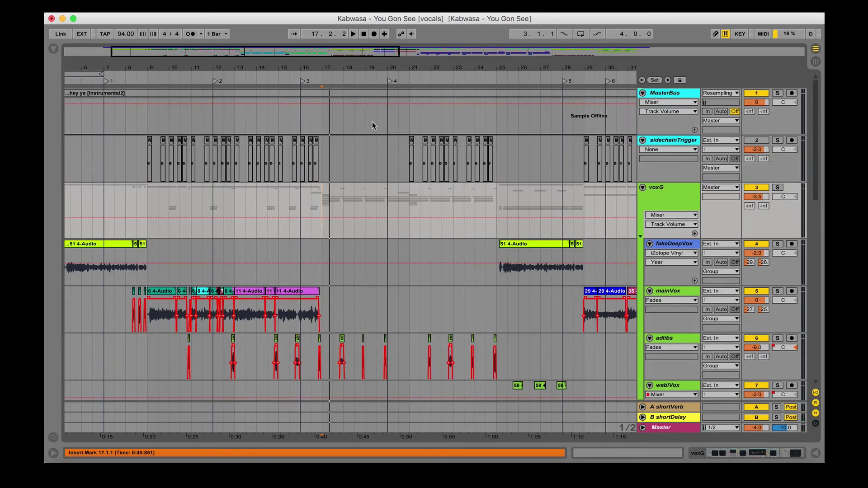
Step: Place the insert marker at 25.1.1 on the melodicBackR track and play the vocals briefly from there
{"action": "scroll", "coordinate": [373, 121], "scroll_direction": "down", "scroll_amount": 10}
{"action": "scroll", "coordinate": [372, 121], "scroll_direction": "left", "scroll_amount": 5}
{"action": "left_click", "coordinate": [487, 293]}
{"action": "scroll", "coordinate": [486, 287], "scroll_direction": "right", "scroll_amount": 3}
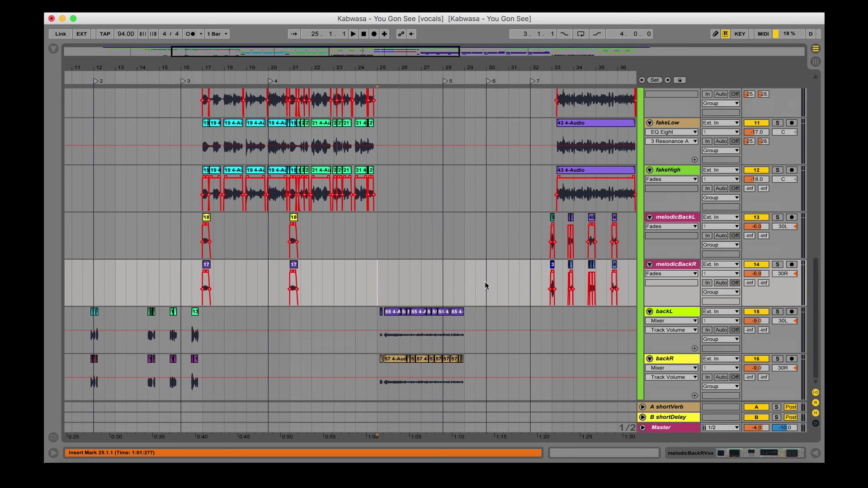
{"action": "key", "text": "space"}
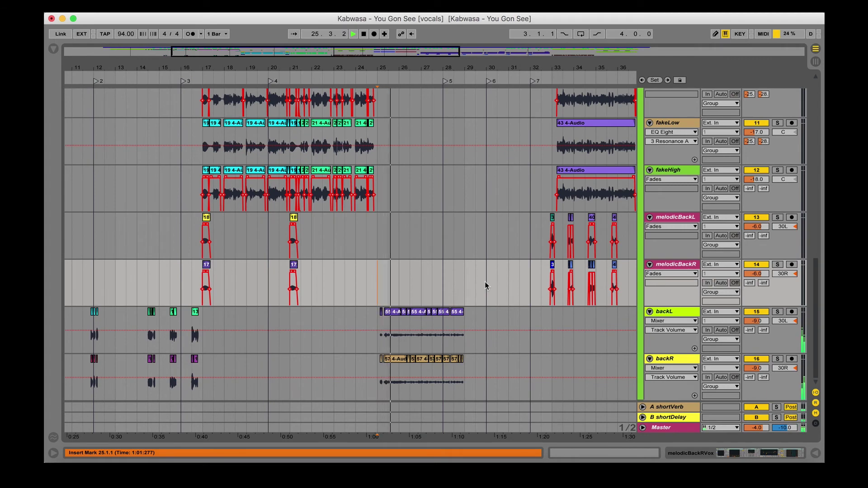
{"action": "key", "text": "space"}
Step: Inspect the clip settings of the backL clips starting at bar 25, place the insert marker at 25.1.1 and hide the clip view
{"action": "left_click_drag", "start_coordinate": [371, 337], "coordinate": [499, 385]}
{"action": "scroll", "coordinate": [435, 354], "scroll_direction": "left", "scroll_amount": 5}
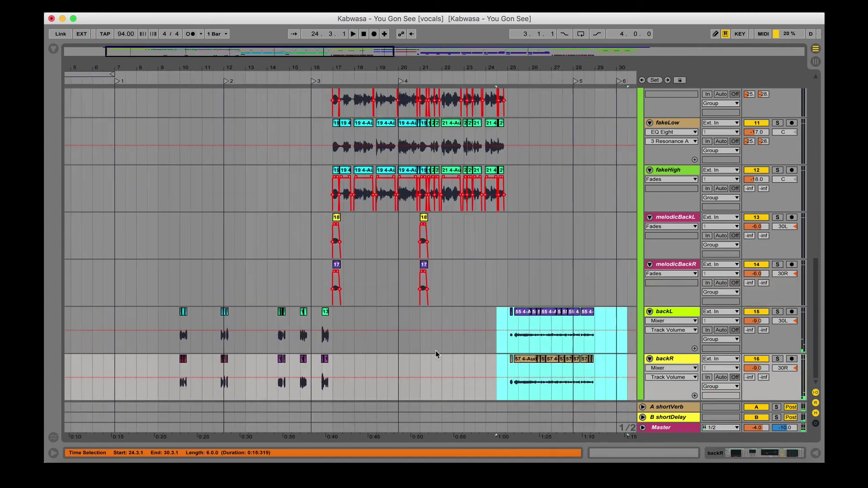
{"action": "scroll", "coordinate": [435, 350], "scroll_direction": "right", "scroll_amount": 5}
{"action": "left_click", "coordinate": [404, 337]}
{"action": "left_click_drag", "start_coordinate": [404, 337], "coordinate": [543, 320]}
{"action": "scroll", "coordinate": [487, 236], "scroll_direction": "down", "scroll_amount": 5}
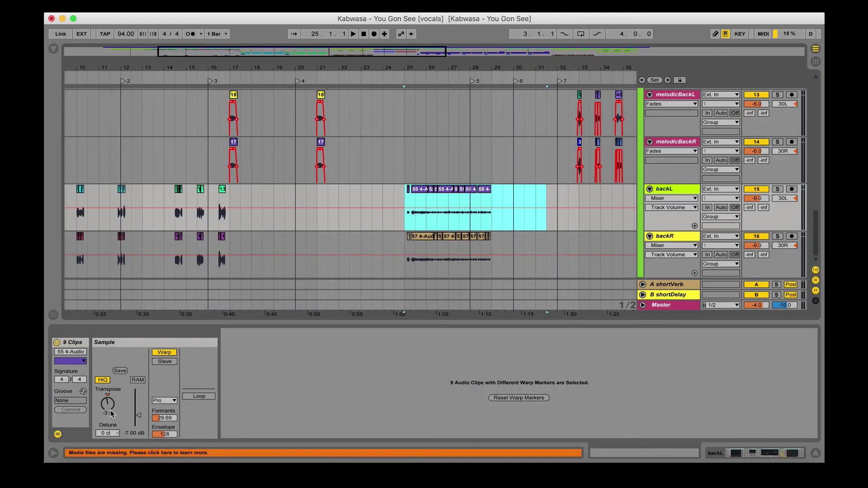
{"action": "mouse_move", "coordinate": [406, 251]}
{"action": "left_mouse_down"}
{"action": "mouse_move", "coordinate": [538, 246]}
{"action": "mouse_move", "coordinate": [400, 220]}
{"action": "left_mouse_up"}
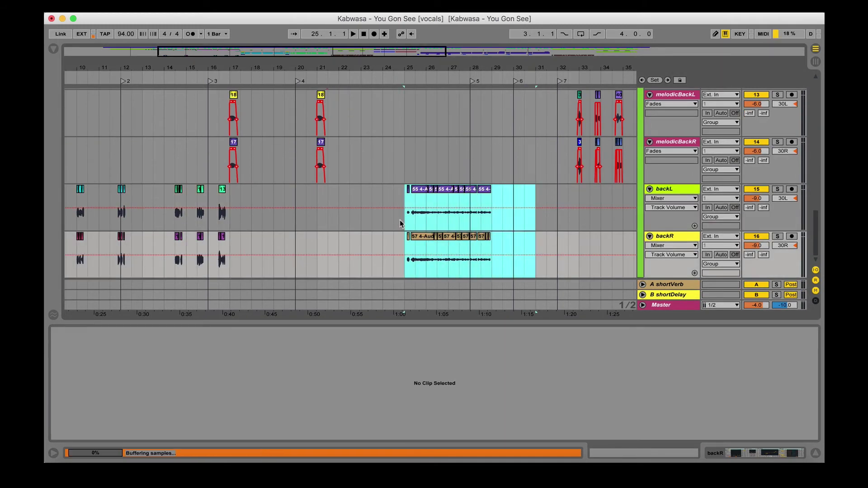
{"action": "left_click", "coordinate": [404, 219]}
{"action": "left_click", "coordinate": [816, 452]}
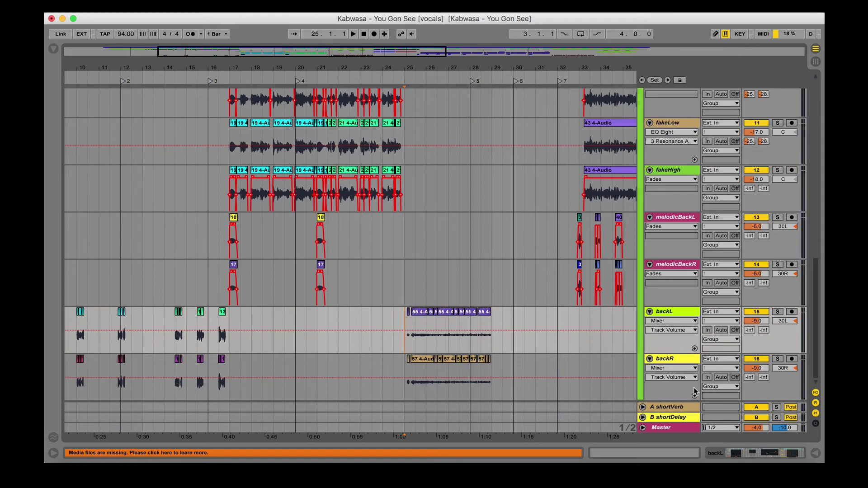
Step: Highlight the backL and backR clips from 45.1.1 to 49.1.1, and clear the selection again
{"action": "scroll", "coordinate": [511, 364], "scroll_direction": "right", "scroll_amount": 15}
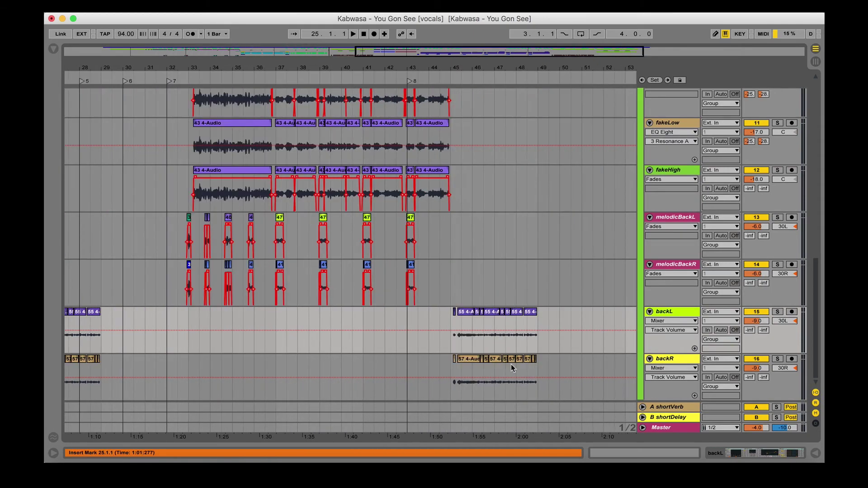
{"action": "scroll", "coordinate": [349, 359], "scroll_direction": "up", "scroll_amount": 5}
{"action": "scroll", "coordinate": [348, 358], "scroll_direction": "down", "scroll_amount": 5}
{"action": "scroll", "coordinate": [348, 359], "scroll_direction": "left", "scroll_amount": 1}
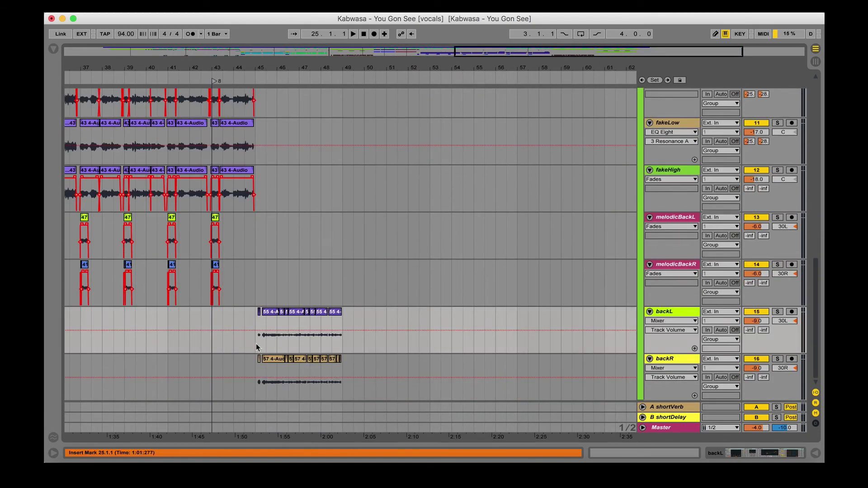
{"action": "left_click_drag", "start_coordinate": [256, 344], "coordinate": [348, 359]}
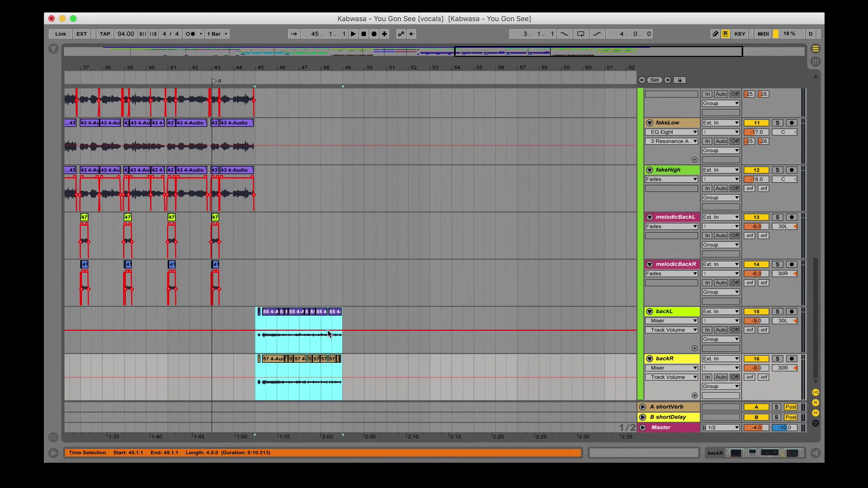
{"action": "left_click", "coordinate": [326, 345]}
Step: Place the insert marker at 49.1.1 on the revVox track and play the outro vocals, comparing them with fakeHarm1 soloed
{"action": "scroll", "coordinate": [327, 345], "scroll_direction": "up", "scroll_amount": 5}
{"action": "scroll", "coordinate": [329, 324], "scroll_direction": "up", "scroll_amount": 3}
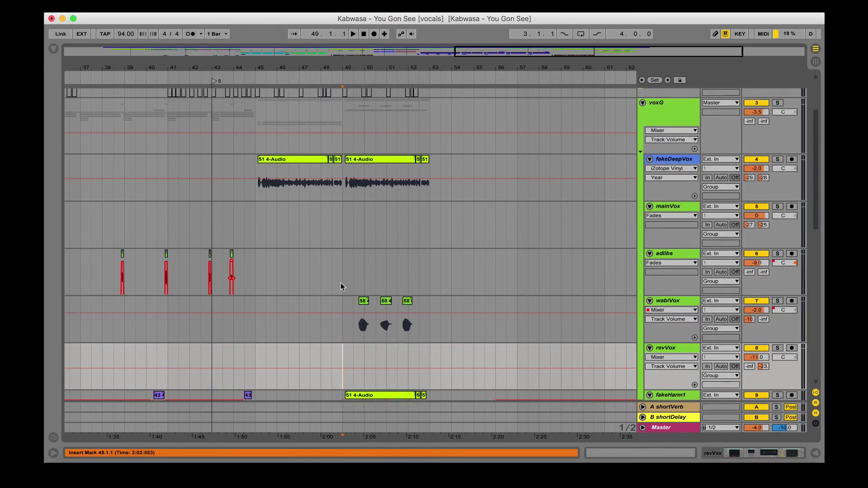
{"action": "scroll", "coordinate": [343, 287], "scroll_direction": "down", "scroll_amount": 5}
{"action": "left_click", "coordinate": [353, 213]}
{"action": "key", "text": "space"}
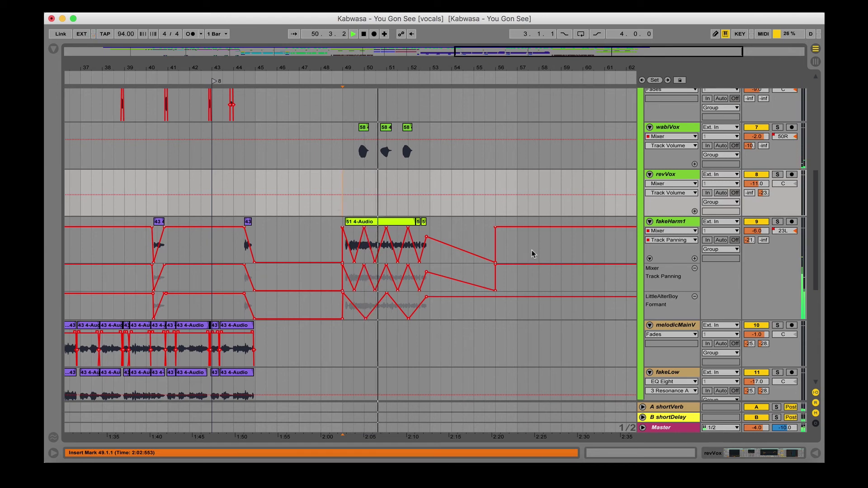
{"action": "left_click", "coordinate": [777, 221]}
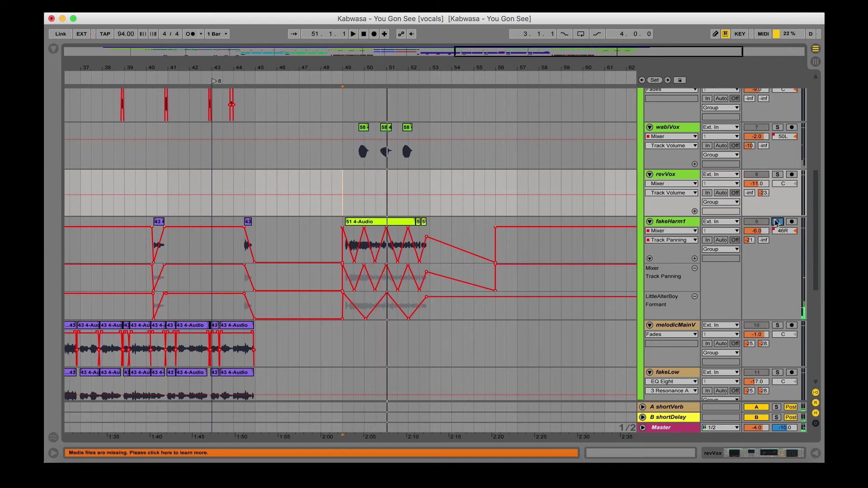
{"action": "key", "text": "space"}
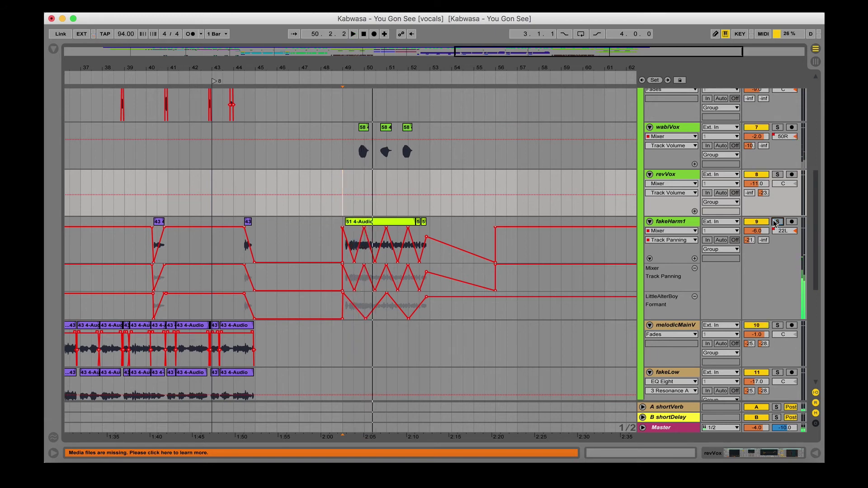
{"action": "key", "text": "space"}
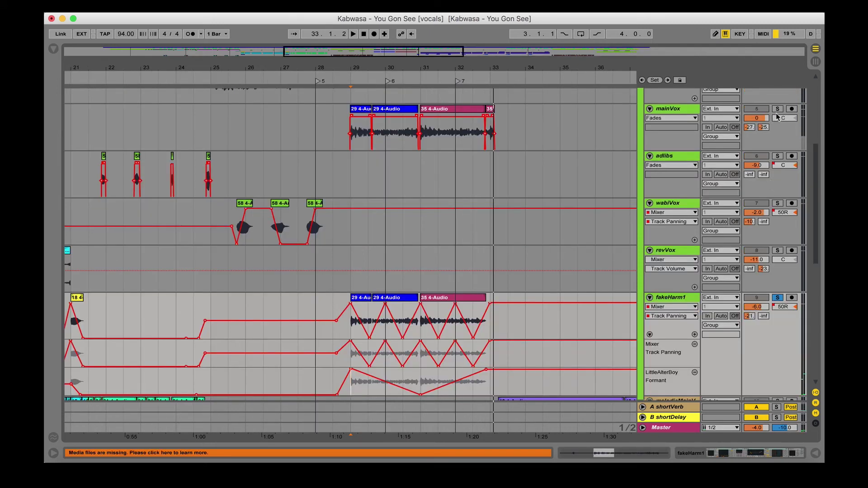
Step: Play the soloed mainVox from 28.3.1 together with the soloed fakeHarm1 harmony, and unsolo both once playback is stopped
{"action": "scroll", "coordinate": [396, 156], "scroll_direction": "up", "scroll_amount": 5}
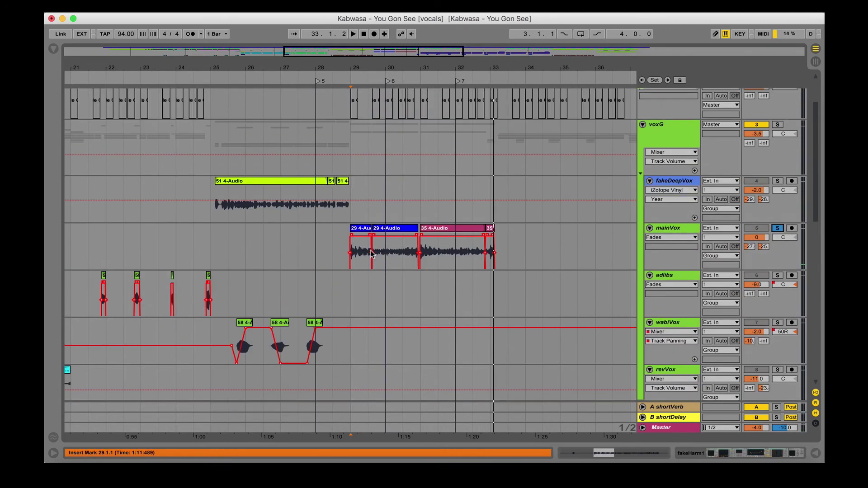
{"action": "left_click", "coordinate": [335, 286]}
{"action": "key", "text": "space"}
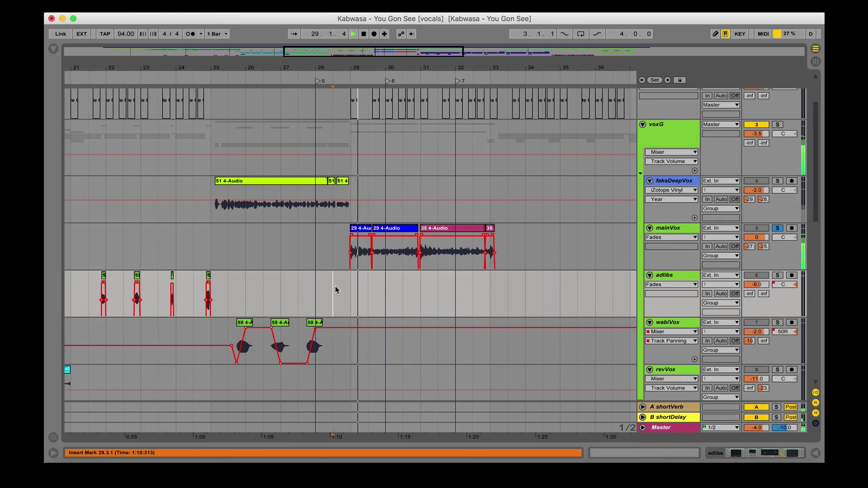
{"action": "scroll", "coordinate": [335, 286], "scroll_direction": "down", "scroll_amount": 6}
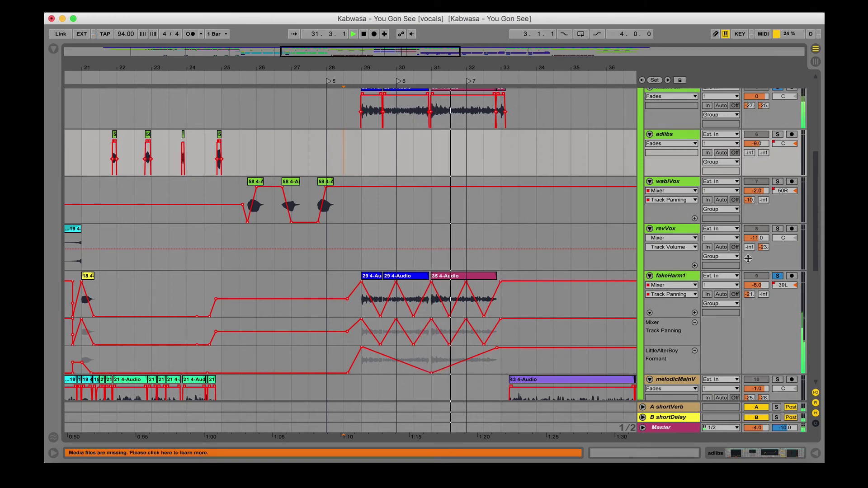
{"action": "key", "text": "space"}
{"action": "left_click", "coordinate": [776, 275]}
Step: Highlight the fakeHarm1 clips from 29.1.1 to about 32.4.3 and leave the insert marker at 29.1.1 on that track
{"action": "left_click", "coordinate": [361, 155]}
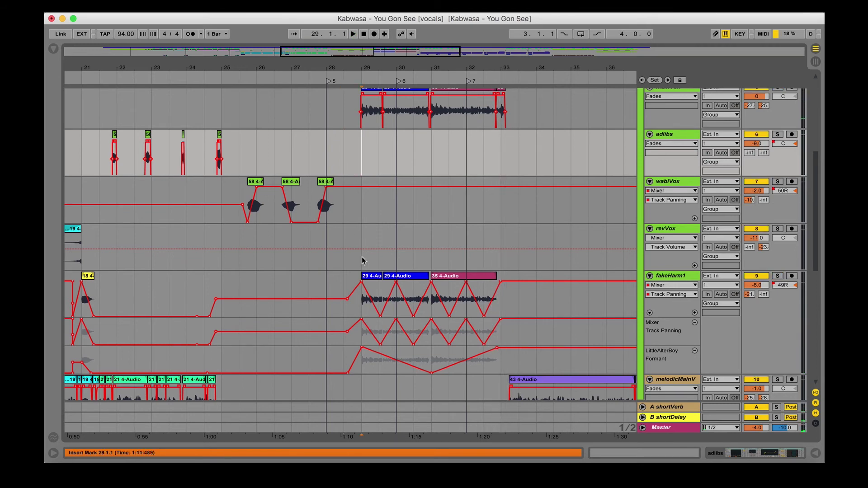
{"action": "left_click_drag", "start_coordinate": [362, 317], "coordinate": [494, 310]}
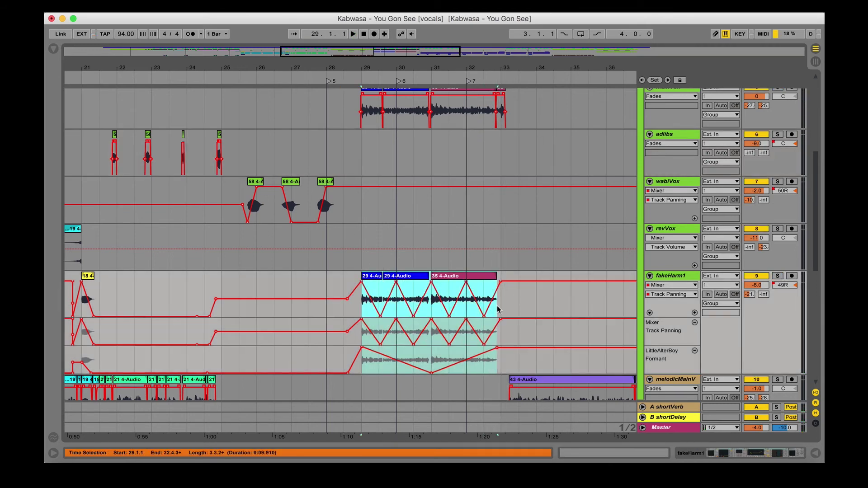
{"action": "left_click", "coordinate": [365, 310]}
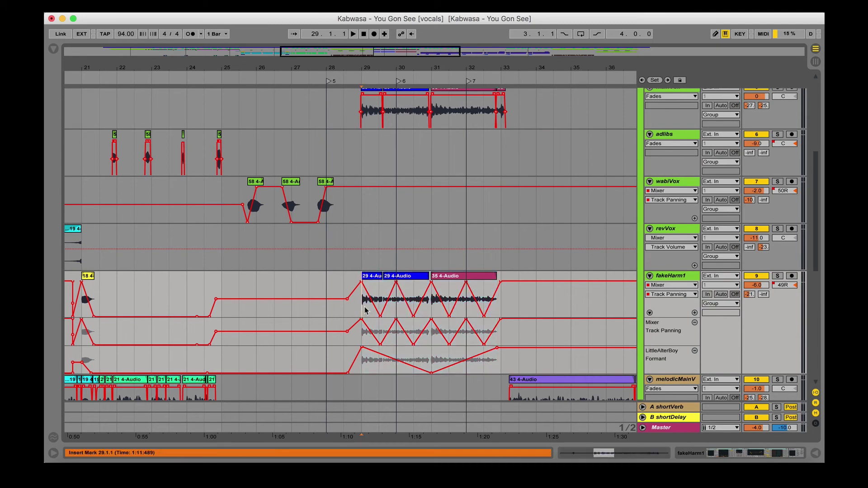
Step: Highlight the mainVox clips starting at 29.1.1 and leave the insert marker at 28.3.1 on that track
{"action": "scroll", "coordinate": [365, 310], "scroll_direction": "up", "scroll_amount": 3}
{"action": "left_click_drag", "start_coordinate": [368, 191], "coordinate": [510, 190]}
{"action": "left_click", "coordinate": [343, 190]}
{"action": "scroll", "coordinate": [343, 189], "scroll_direction": "down", "scroll_amount": 5}
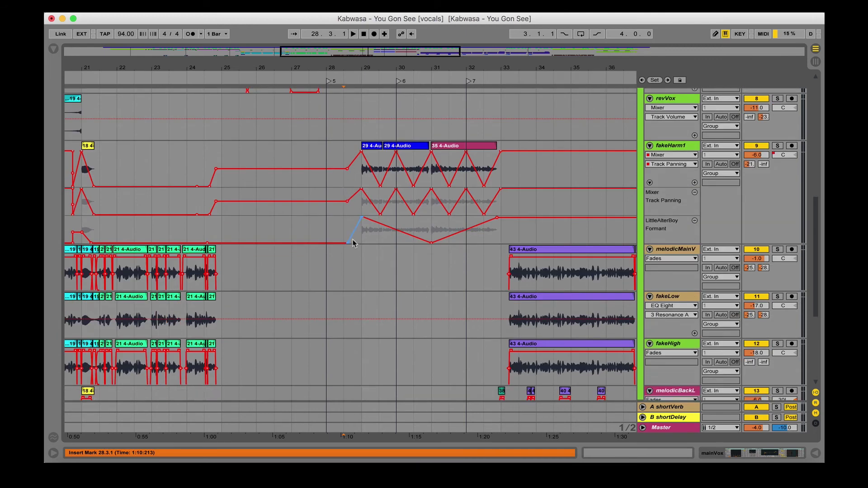
Step: Place the insert marker at 25.1.1 on the revVox track, and move it to 29.1.1 on fakeHarm1
{"action": "left_click", "coordinate": [353, 263]}
{"action": "scroll", "coordinate": [354, 263], "scroll_direction": "up", "scroll_amount": 5}
{"action": "left_click", "coordinate": [234, 261]}
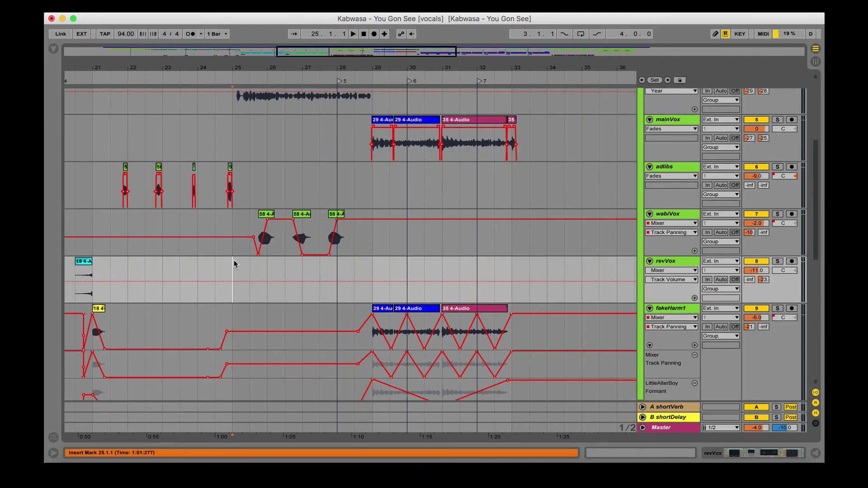
{"action": "key", "text": "minus"}
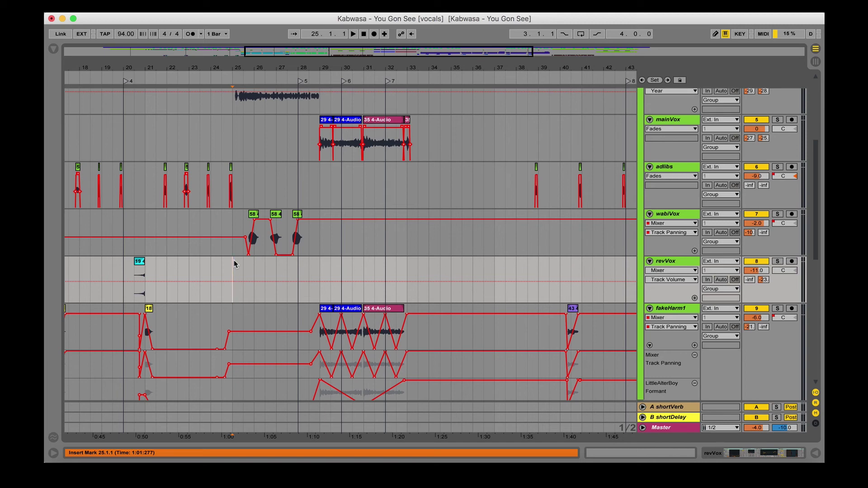
{"action": "left_click", "coordinate": [319, 349]}
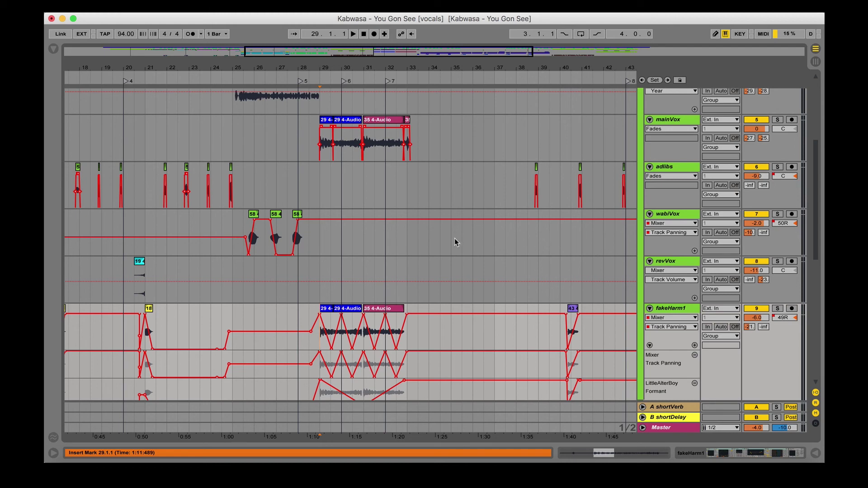
Step: Examine the upper vocal tracks past the second drop and place the insert marker at 39.1.1 on wabiVox
{"action": "scroll", "coordinate": [455, 238], "scroll_direction": "up", "scroll_amount": 3}
{"action": "scroll", "coordinate": [470, 242], "scroll_direction": "up", "scroll_amount": 4}
{"action": "scroll", "coordinate": [484, 246], "scroll_direction": "right", "scroll_amount": 2}
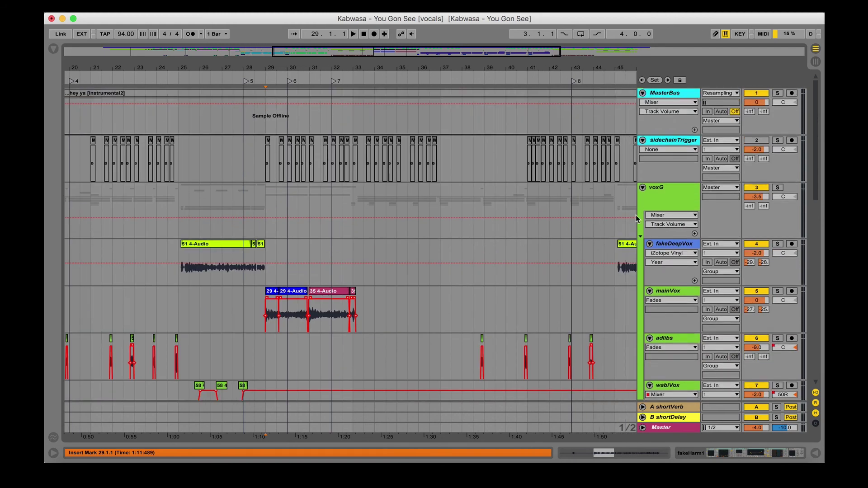
{"action": "scroll", "coordinate": [500, 244], "scroll_direction": "down", "scroll_amount": 6}
{"action": "scroll", "coordinate": [501, 244], "scroll_direction": "right", "scroll_amount": 1}
{"action": "scroll", "coordinate": [479, 244], "scroll_direction": "up", "scroll_amount": 1}
{"action": "scroll", "coordinate": [479, 244], "scroll_direction": "right", "scroll_amount": 2}
{"action": "left_click", "coordinate": [391, 226]}
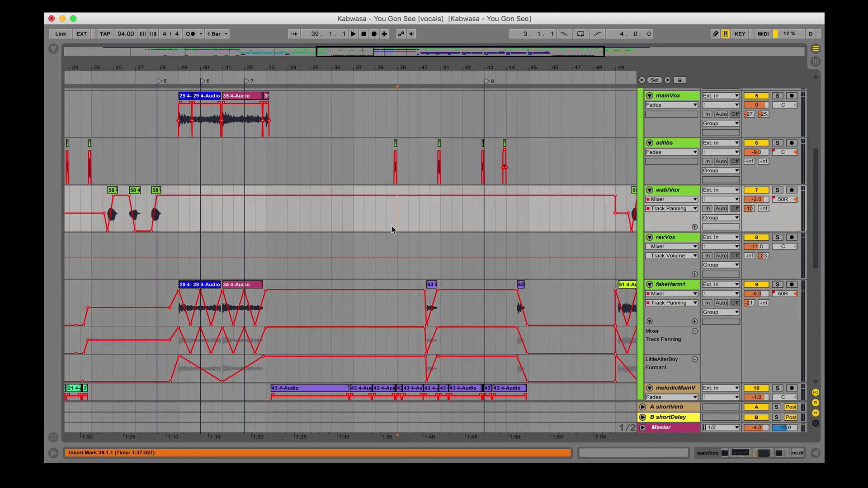
Step: Place the insert marker at 33.1.1 on the fakeHigh track, where the second melodic vocal section begins
{"action": "scroll", "coordinate": [389, 224], "scroll_direction": "down", "scroll_amount": 2}
{"action": "scroll", "coordinate": [381, 222], "scroll_direction": "down", "scroll_amount": 10}
{"action": "scroll", "coordinate": [407, 221], "scroll_direction": "left", "scroll_amount": 7}
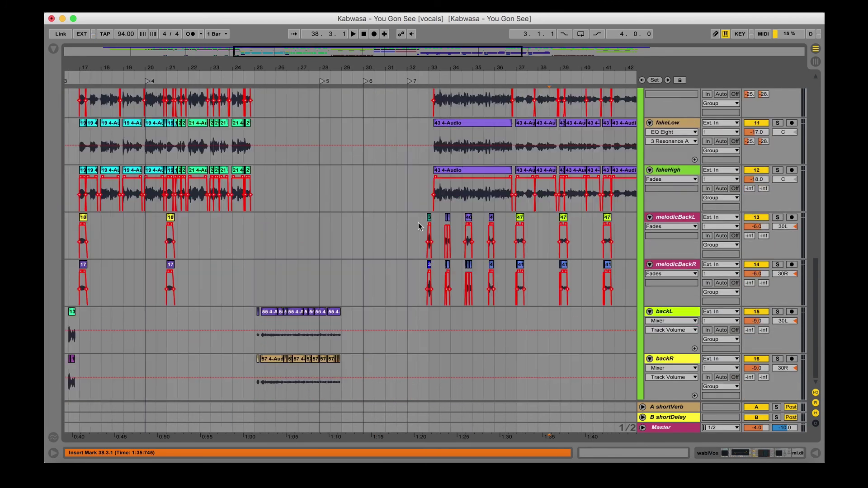
{"action": "left_click", "coordinate": [420, 209]}
{"action": "scroll", "coordinate": [423, 208], "scroll_direction": "up", "scroll_amount": 4}
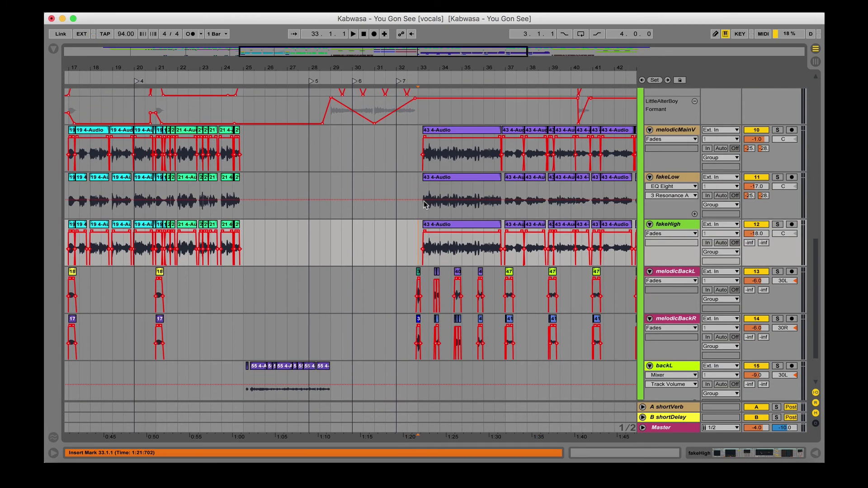
{"action": "scroll", "coordinate": [424, 204], "scroll_direction": "right", "scroll_amount": 1}
{"action": "scroll", "coordinate": [424, 204], "scroll_direction": "up", "scroll_amount": 1}
{"action": "scroll", "coordinate": [424, 204], "scroll_direction": "right", "scroll_amount": 1}
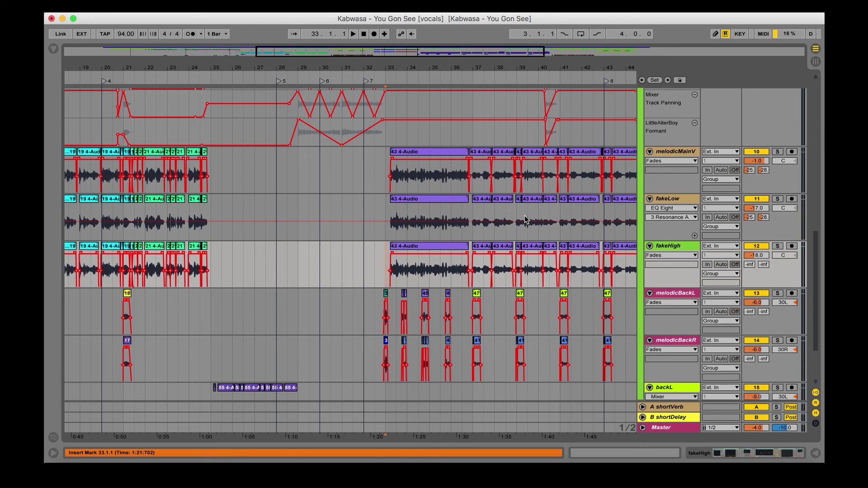
Step: Show the fakeHigh track's effect chain, hide it again, and place the insert marker at 33.1.1 on fakeLow
{"action": "double_click", "coordinate": [677, 253]}
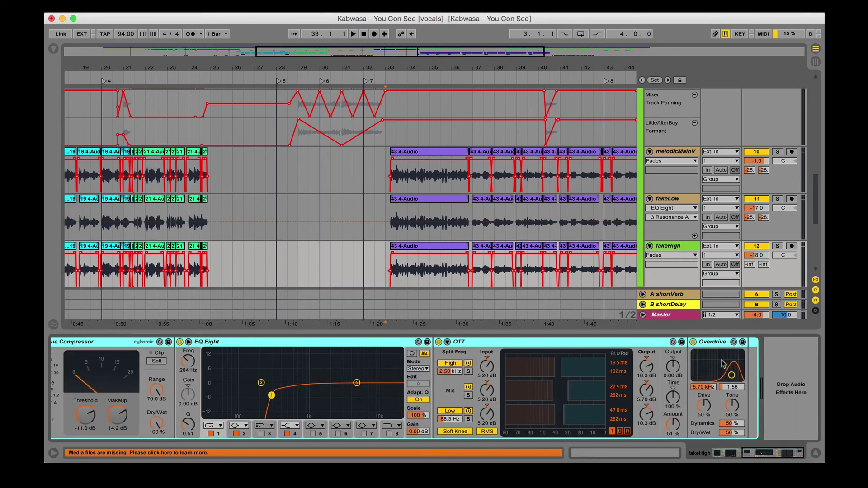
{"action": "left_click", "coordinate": [815, 453]}
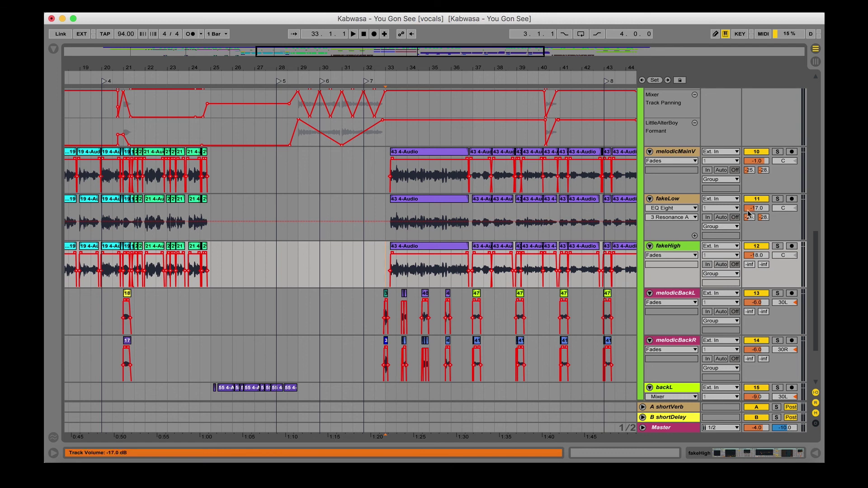
{"action": "left_click", "coordinate": [384, 228]}
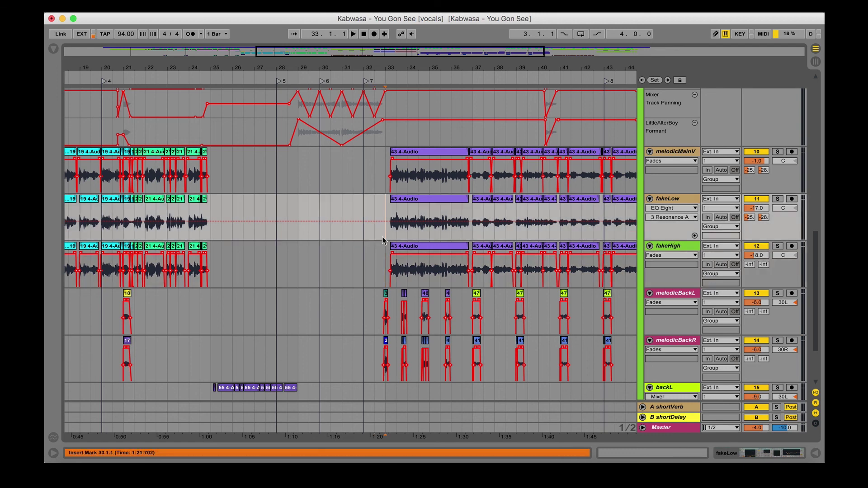
Step: Place the insert marker at 44.3.1 on the fakeDeepVox track and display the whole song's arrangement
{"action": "scroll", "coordinate": [382, 240], "scroll_direction": "right", "scroll_amount": 1}
{"action": "scroll", "coordinate": [383, 241], "scroll_direction": "right", "scroll_amount": 6}
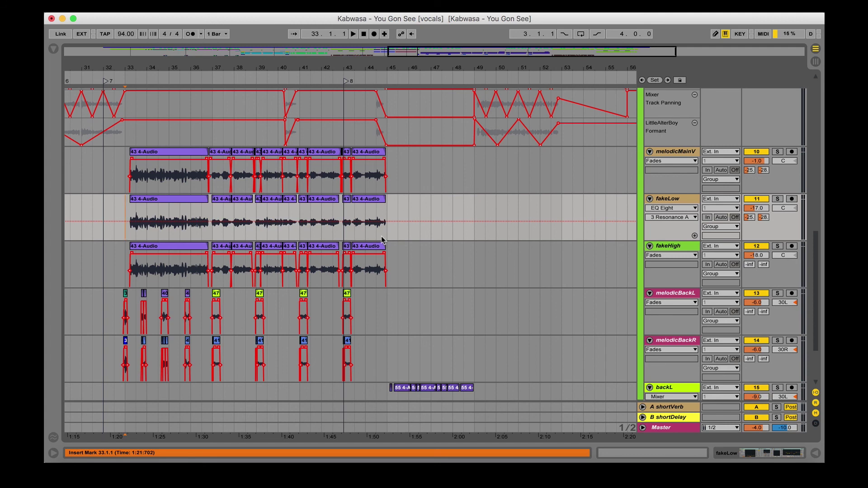
{"action": "scroll", "coordinate": [381, 236], "scroll_direction": "down", "scroll_amount": 1}
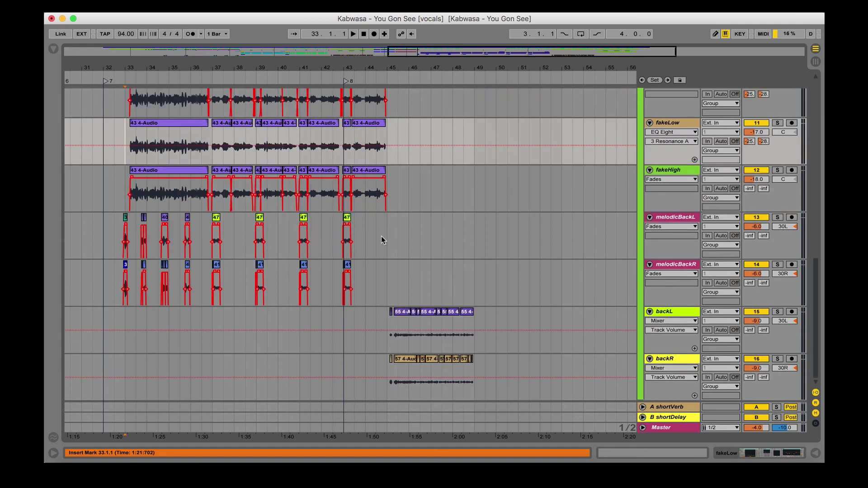
{"action": "scroll", "coordinate": [381, 236], "scroll_direction": "up", "scroll_amount": 10}
{"action": "left_click", "coordinate": [389, 244]}
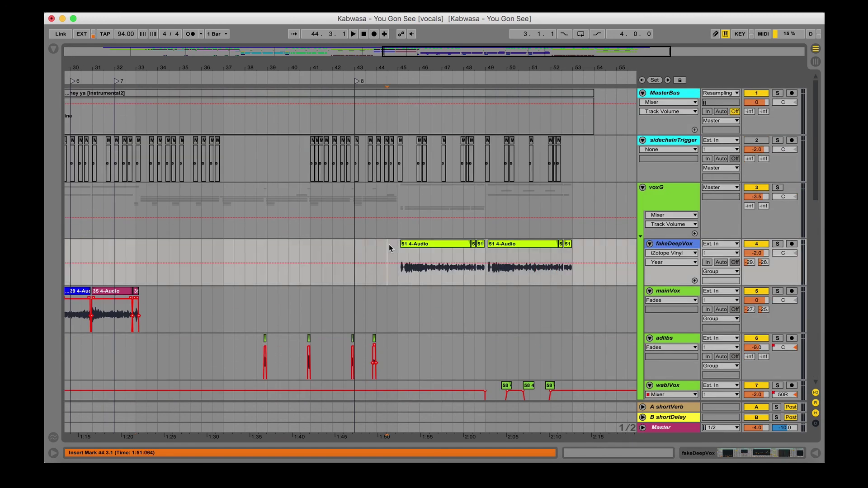
{"action": "key", "text": "minus"}
{"action": "key", "text": "minus"}
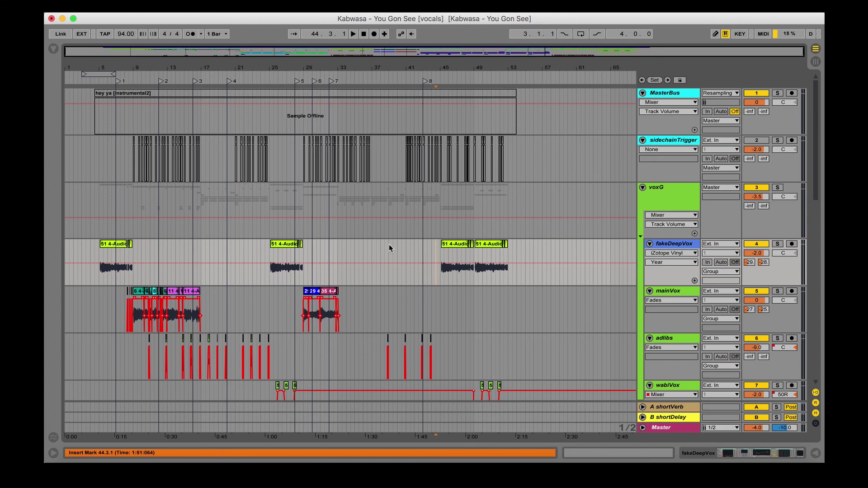